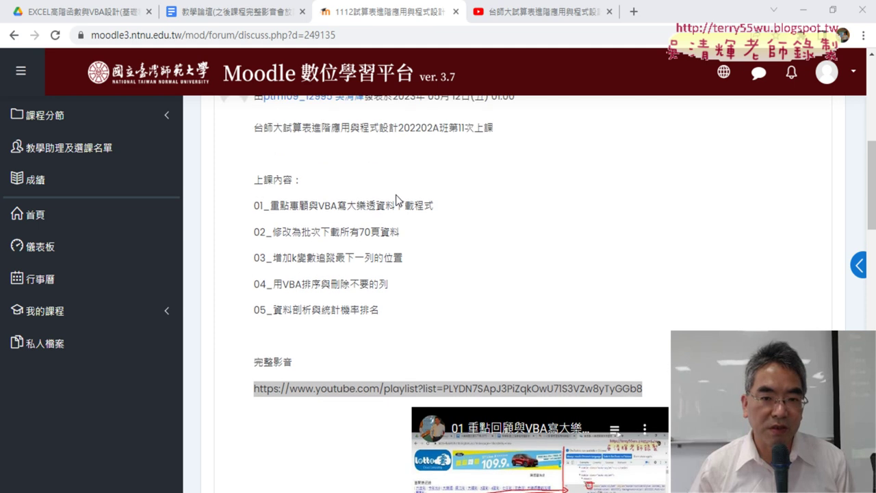
Highlight 第11次上課 in the title, the lottery download topic, and 批次下載 and 70頁 on line 02
drag(449, 128, 494, 130)
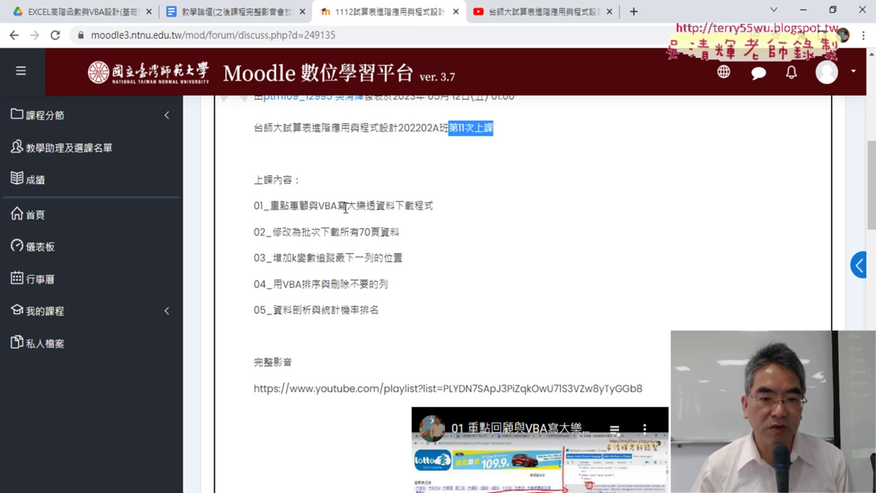
drag(345, 207, 428, 205)
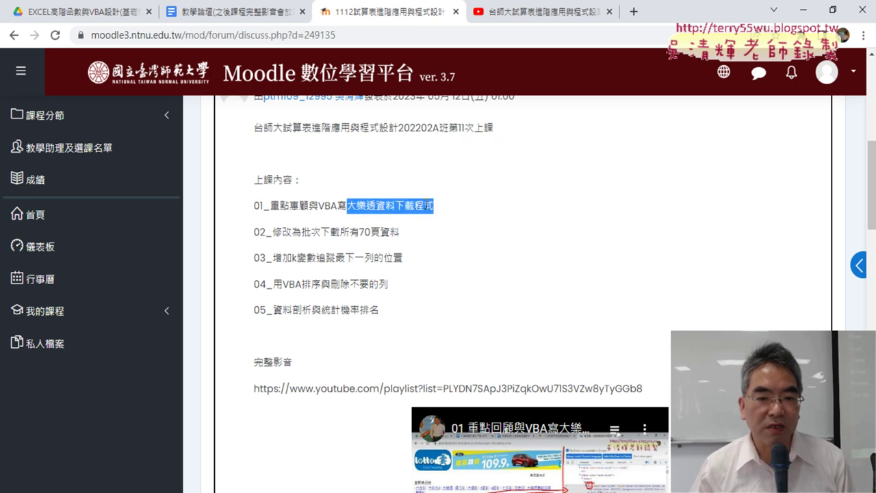
scroll(438, 204, down, 1)
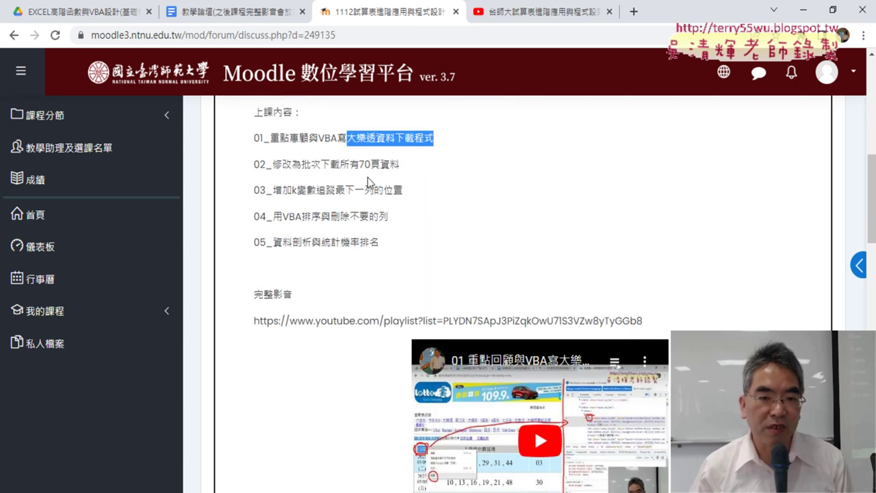
drag(359, 165, 405, 167)
drag(301, 164, 340, 164)
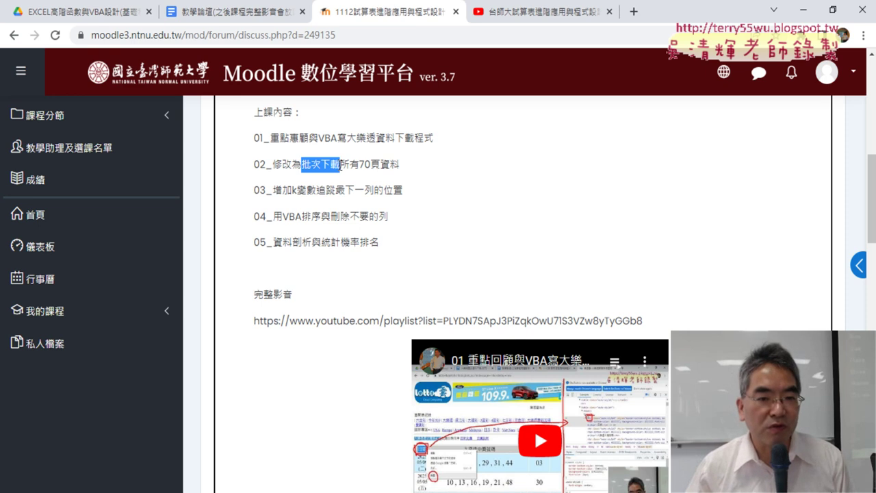
drag(358, 165, 382, 165)
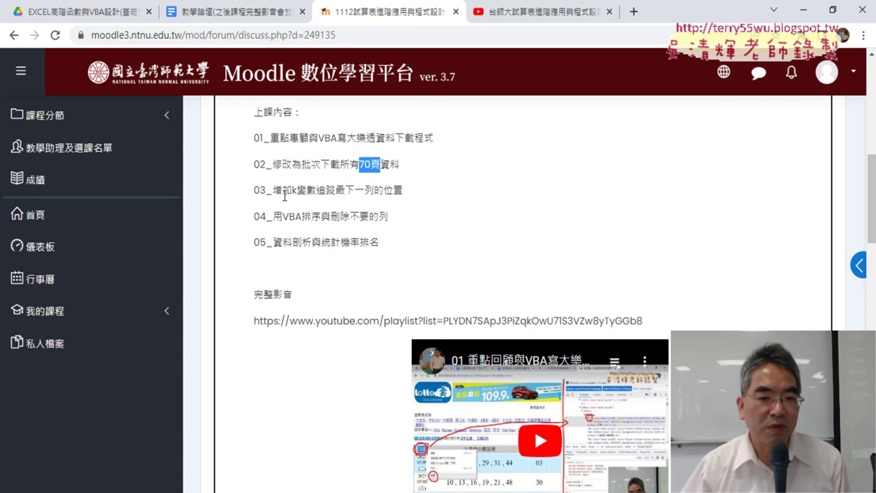
Highlight 追蹤最下一列, 刪除不要的列 and 資料剖析 on lines 03–05, then 70頁 again
drag(291, 190, 404, 193)
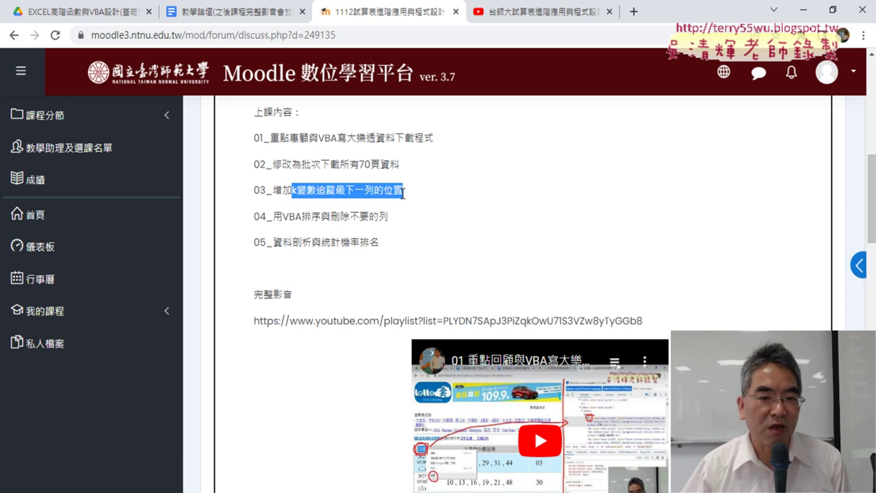
click(330, 195)
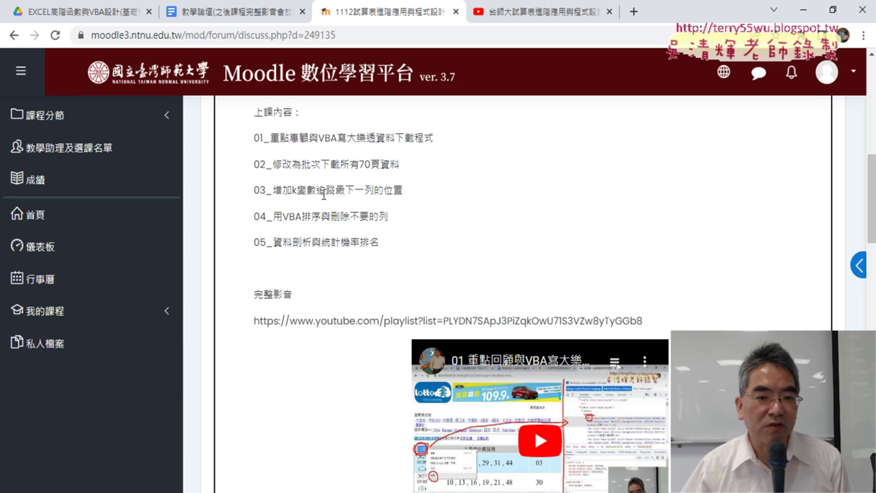
drag(316, 192, 375, 192)
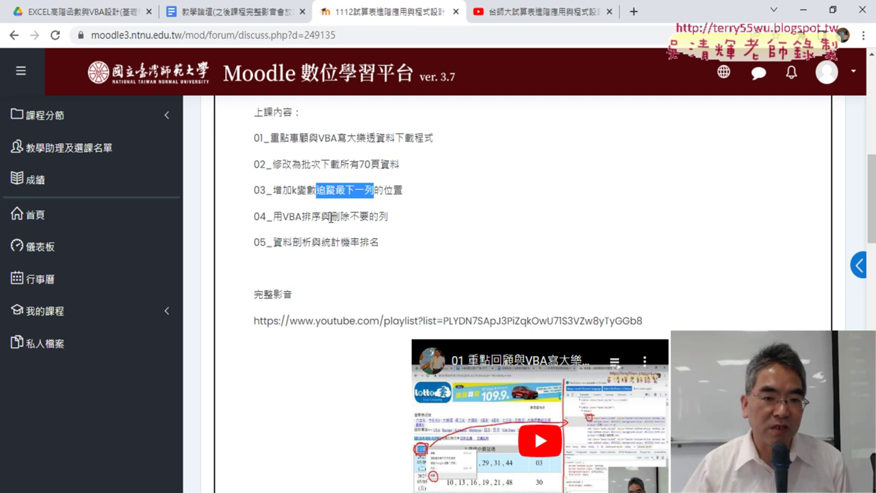
drag(330, 216, 391, 215)
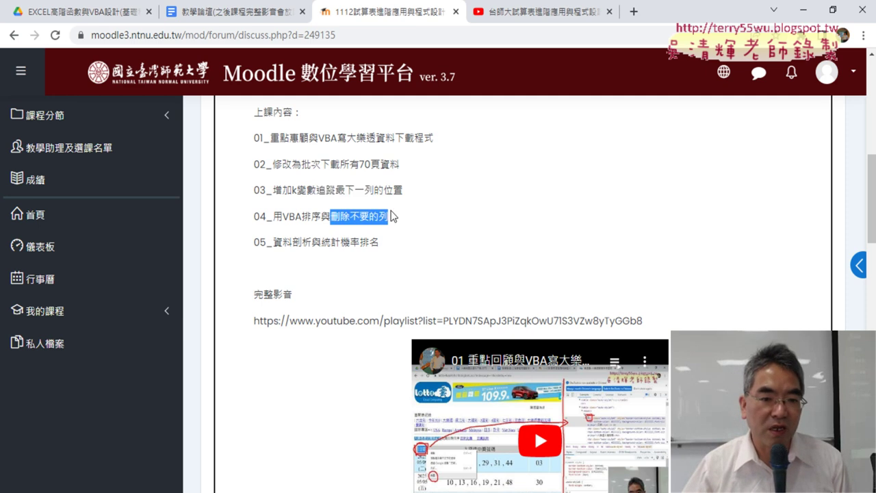
click(277, 242)
drag(277, 243, 311, 242)
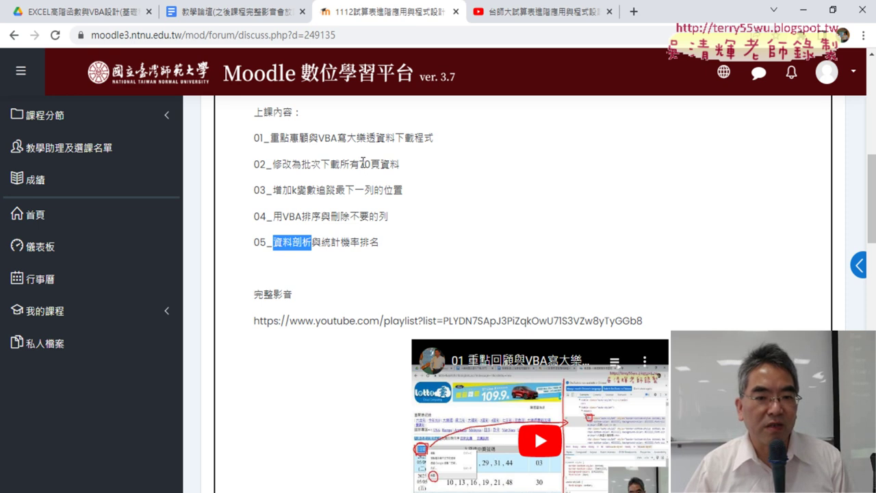
drag(358, 164, 381, 164)
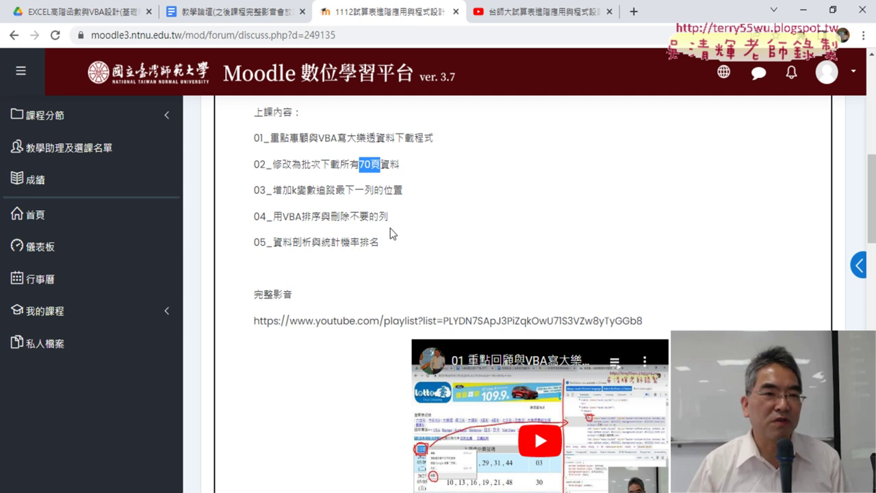
In Google Drive, go through _雲端白板畫面 > 04_數學與統計函數 and open the 大樂特歷史資料下載(GET) doc
click(83, 14)
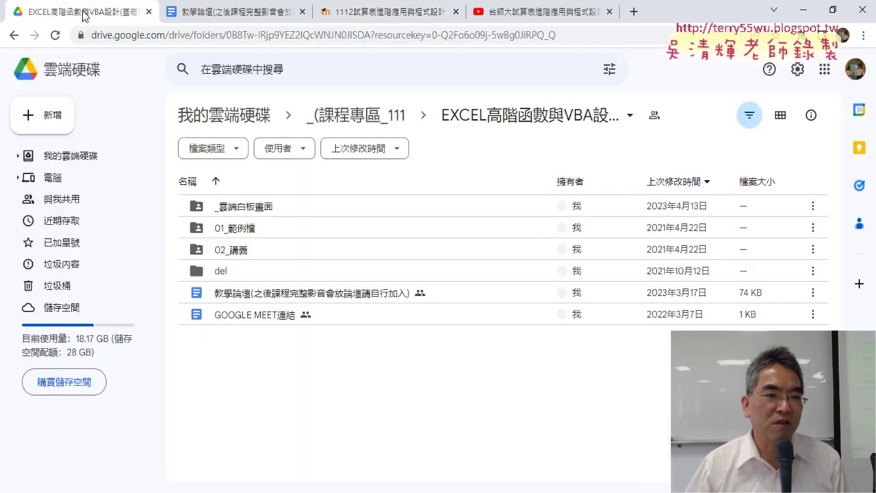
double_click(298, 209)
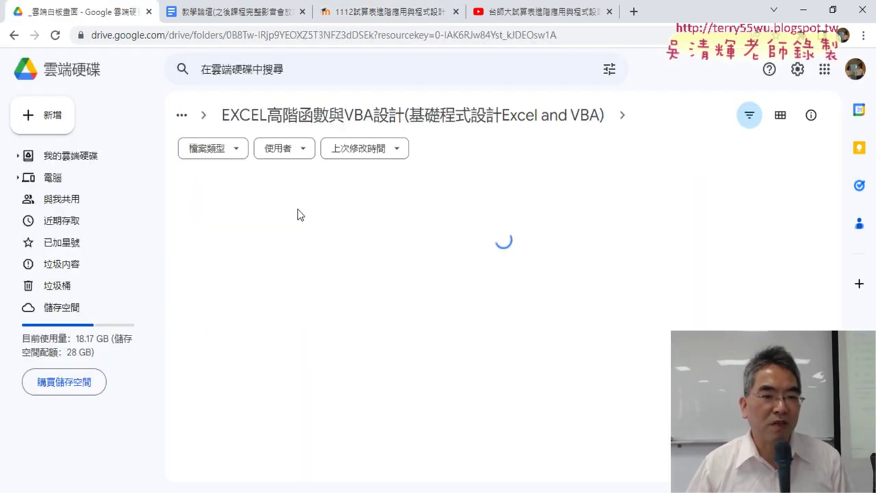
click(299, 278)
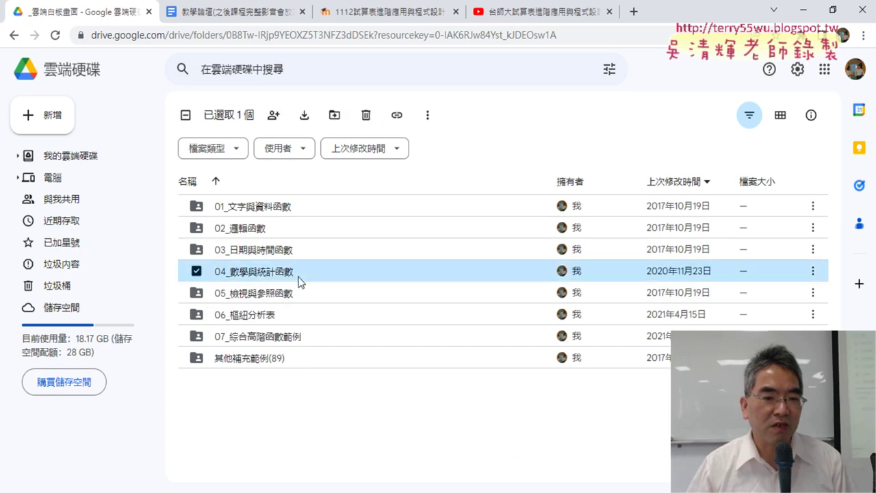
double_click(299, 277)
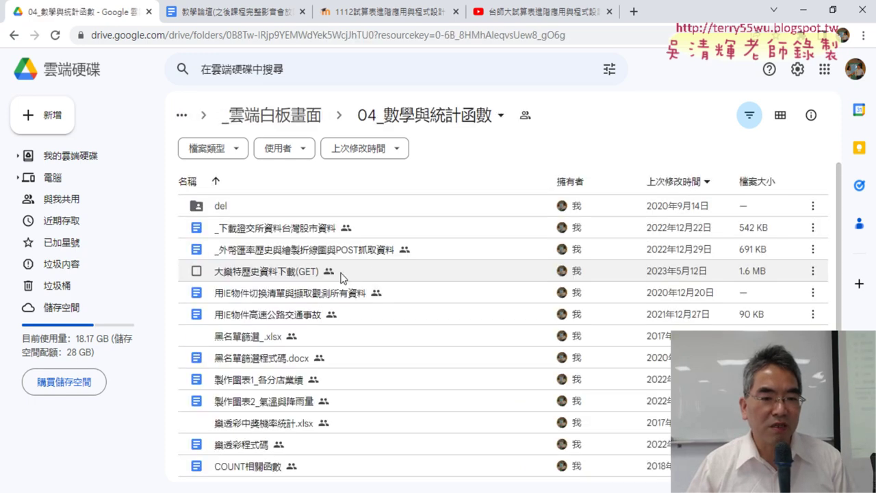
double_click(282, 273)
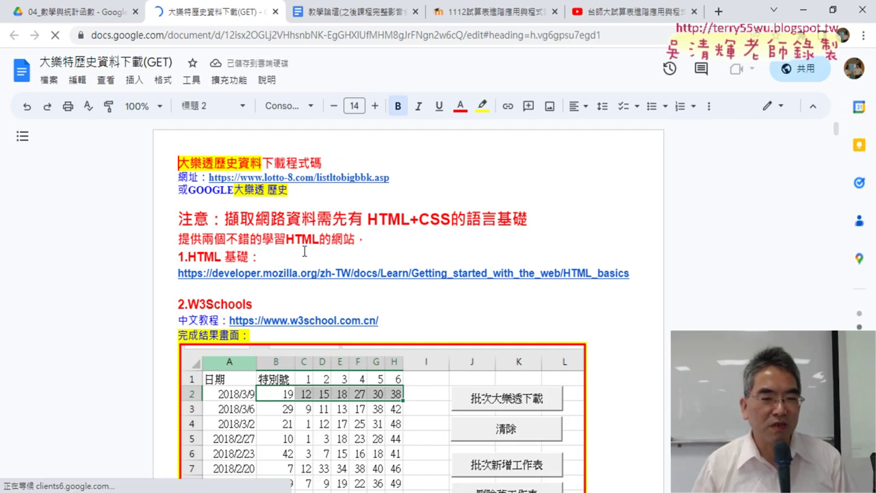
Scroll down the document and highlight the sample 大樂透下載 macro code
scroll(772, 294, down, 2)
scroll(718, 303, down, 10)
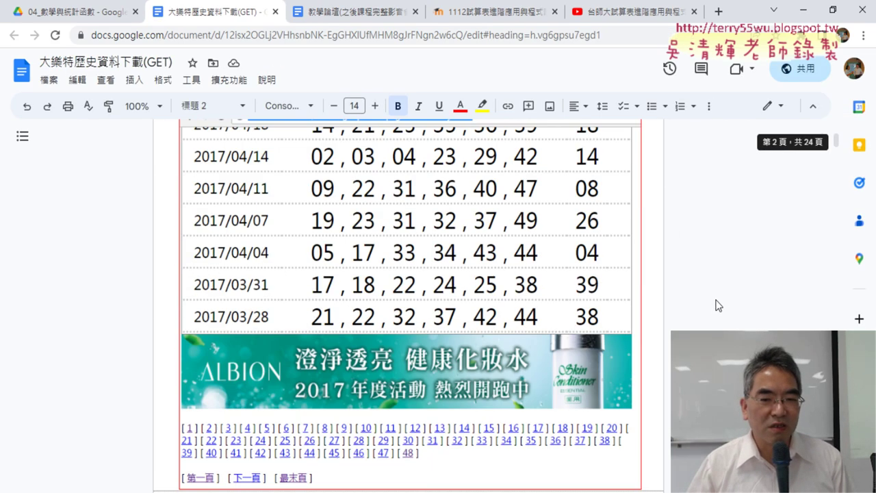
scroll(717, 303, down, 5)
scroll(717, 304, down, 5)
scroll(718, 305, down, 4)
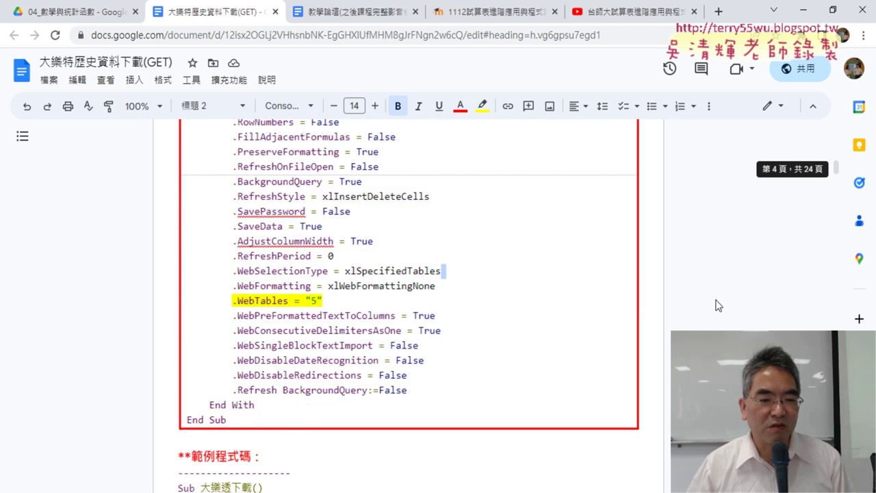
scroll(718, 306, down, 4)
drag(221, 340, 177, 219)
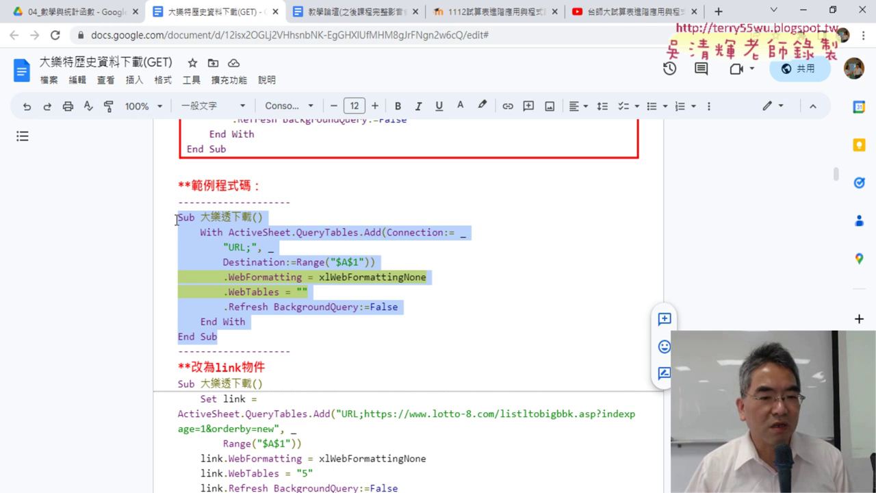
Follow the lotto-8 link at the top of the doc into a new tab and select its address
scroll(234, 250, up, 4)
scroll(234, 251, up, 5)
scroll(234, 251, up, 5)
scroll(234, 251, up, 5)
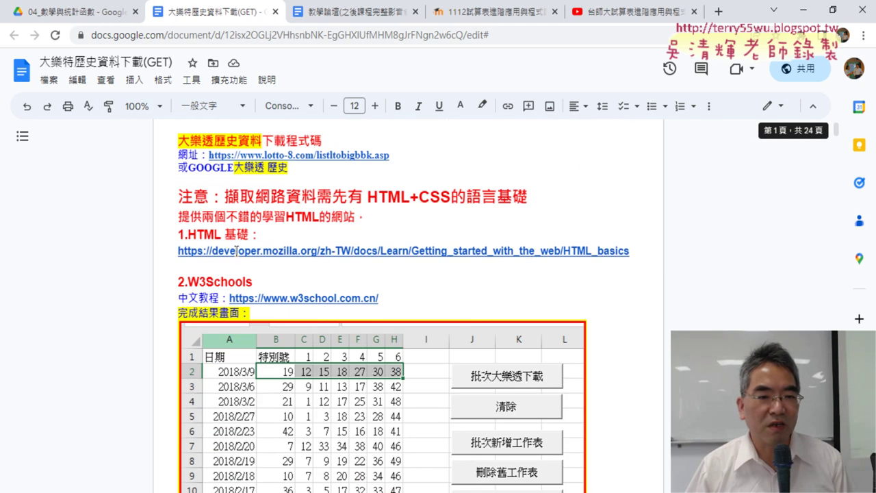
click(319, 175)
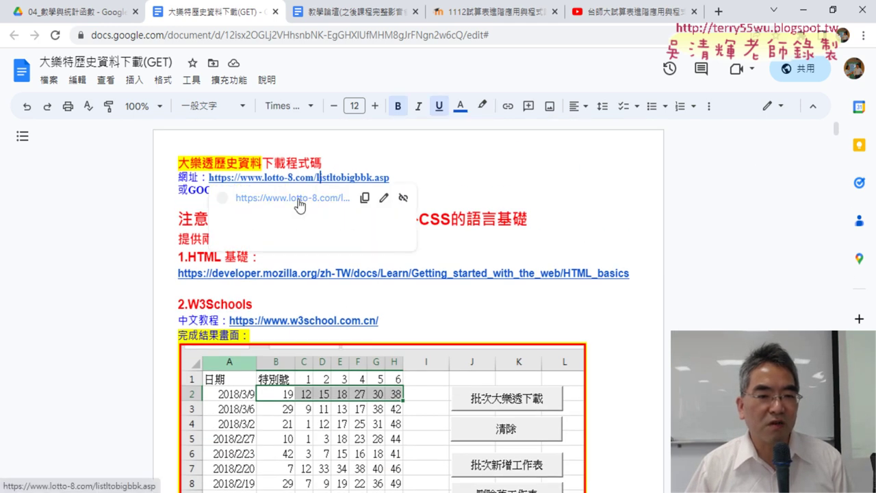
click(301, 201)
click(274, 35)
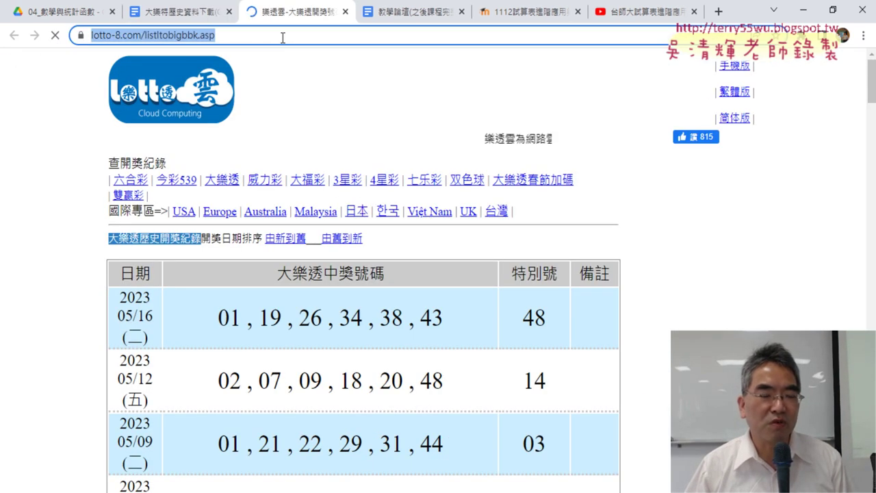
Load page [1] of the 大樂透 results and highlight the indexpage=1&orderby=new query string in the address
scroll(94, 217, down, 5)
scroll(93, 217, down, 10)
scroll(89, 218, down, 7)
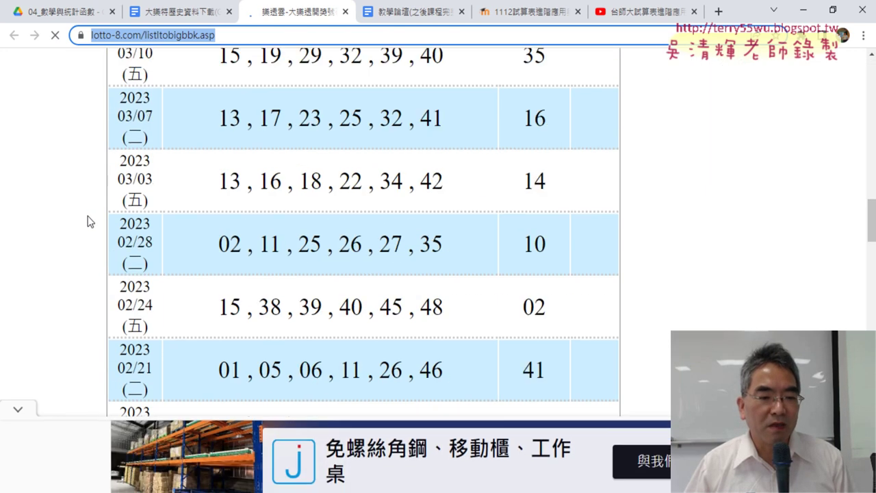
scroll(85, 217, down, 10)
scroll(83, 216, down, 10)
scroll(84, 217, down, 2)
scroll(81, 223, up, 6)
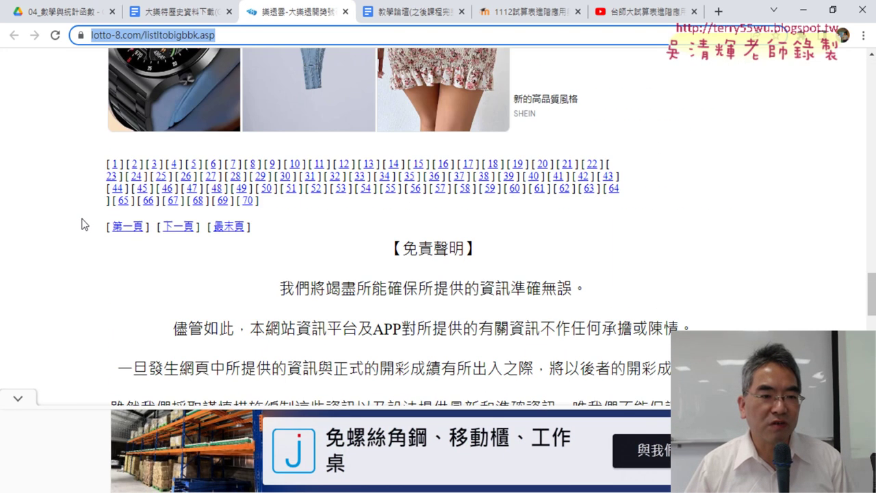
scroll(96, 260, up, 2)
click(117, 300)
click(295, 35)
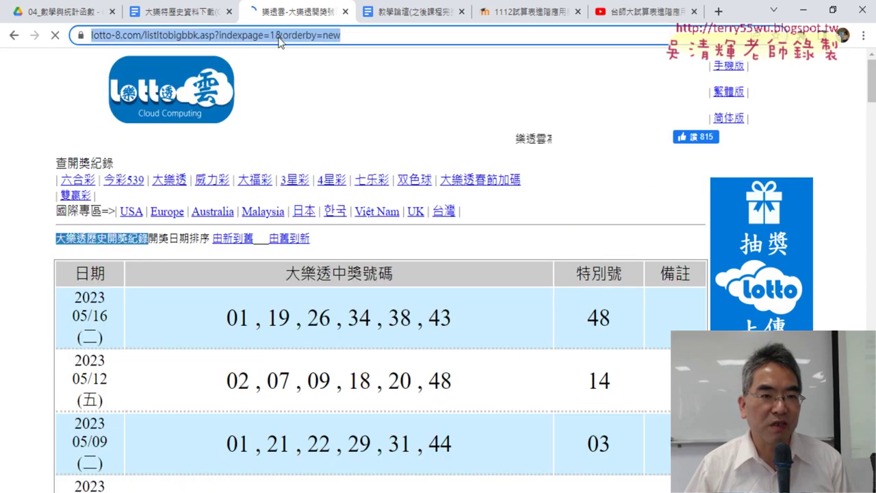
double_click(327, 35)
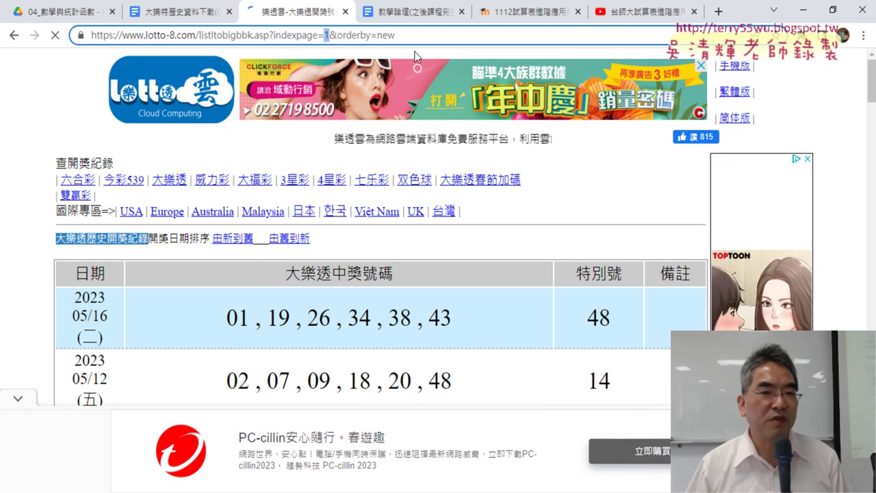
drag(269, 35, 422, 37)
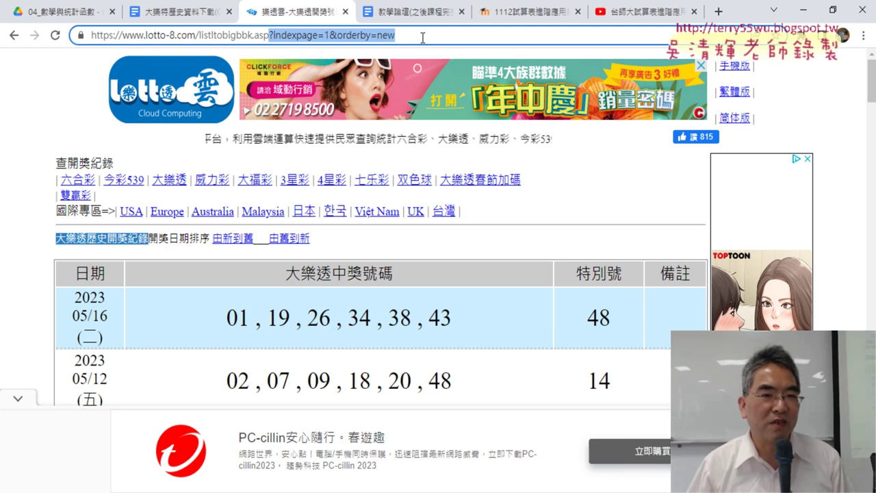
Back in the lottery notes, briefly highlight the mozilla HTML basics link line, then deselect it
click(182, 11)
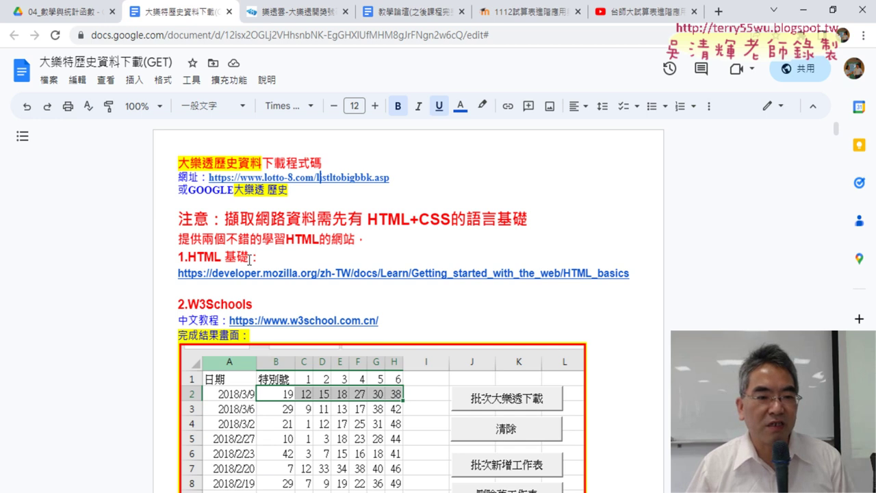
scroll(250, 258, down, 1)
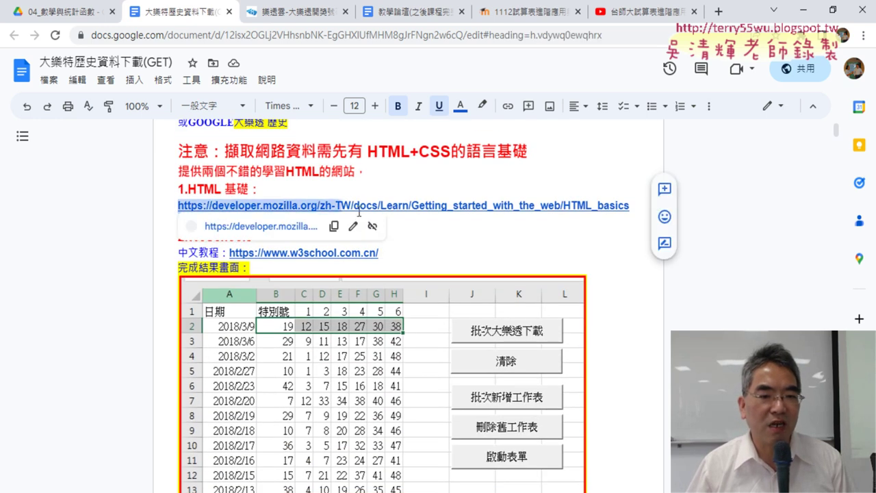
drag(173, 208, 205, 221)
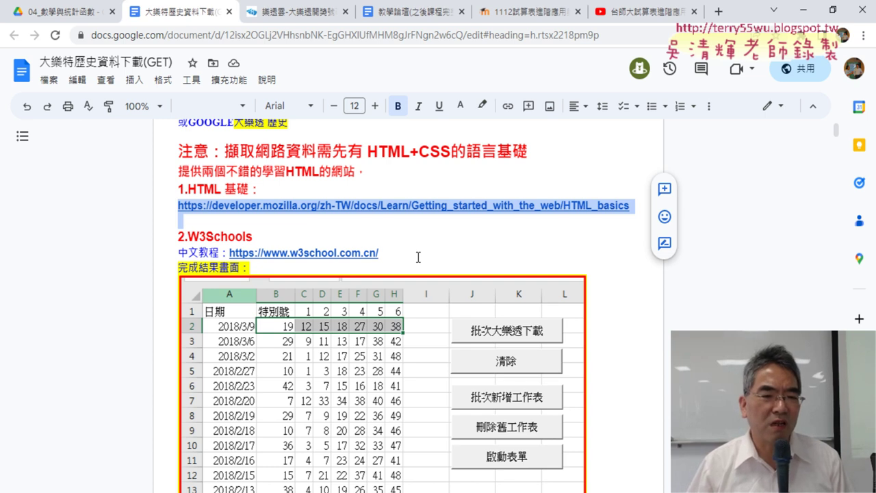
click(418, 256)
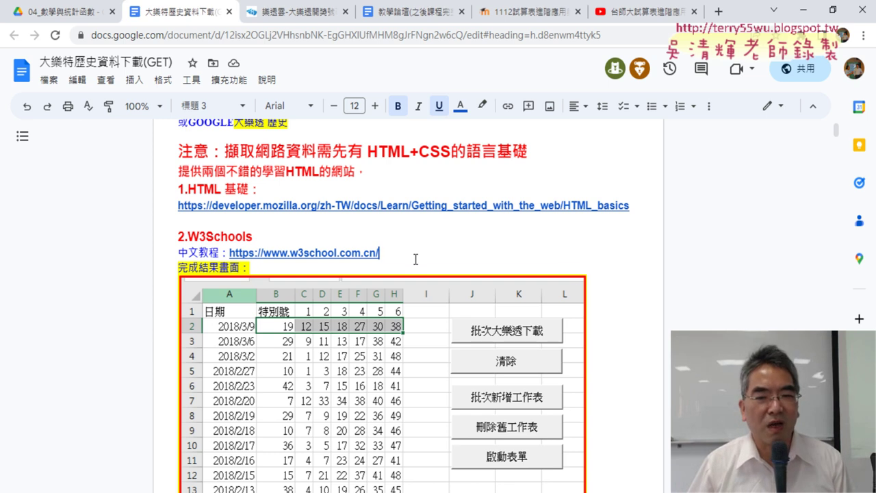
Scroll past the lottery screenshots down to section 1, 資料的從WEB功能
scroll(704, 330, down, 2)
scroll(704, 330, down, 2)
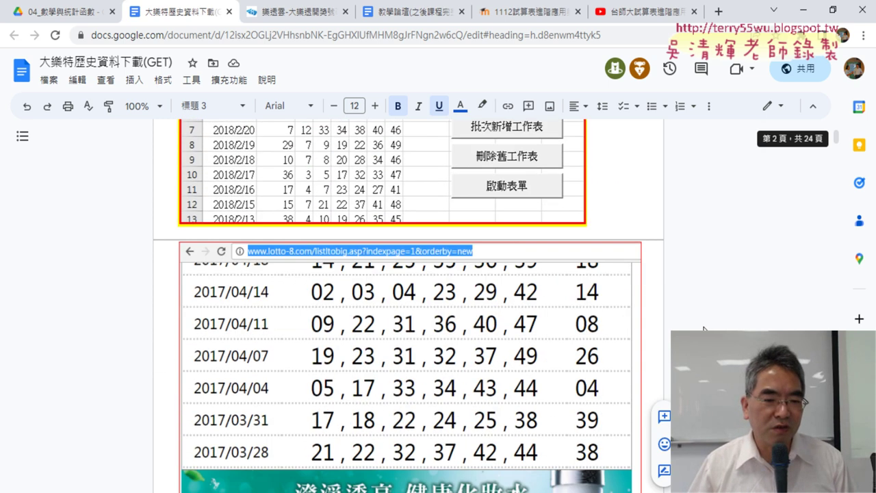
scroll(704, 330, down, 1)
scroll(703, 330, down, 3)
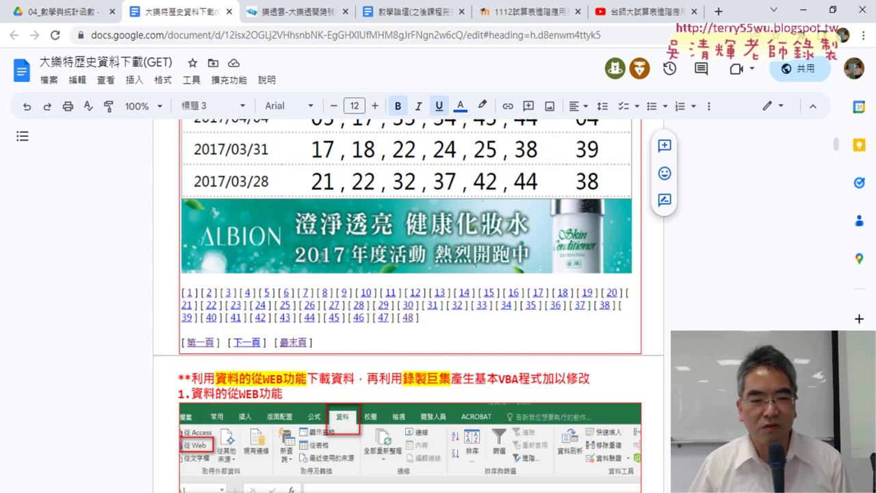
scroll(409, 306, down, 1)
scroll(408, 306, down, 2)
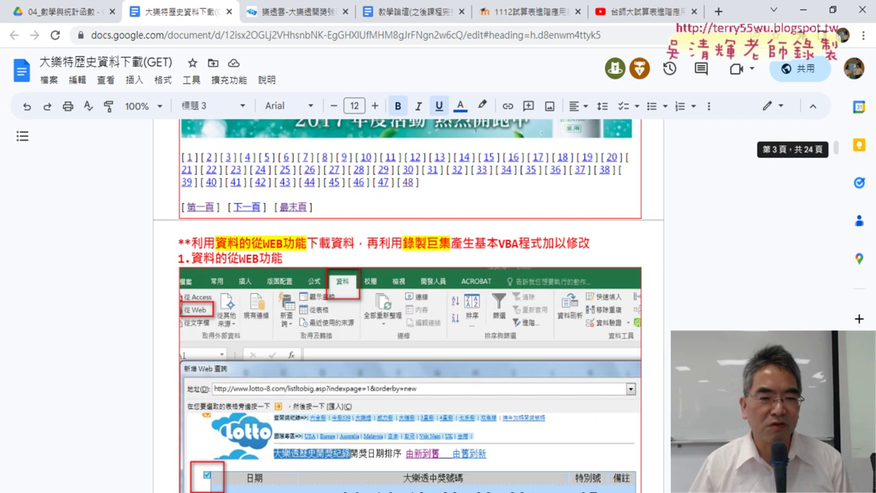
scroll(409, 305, down, 1)
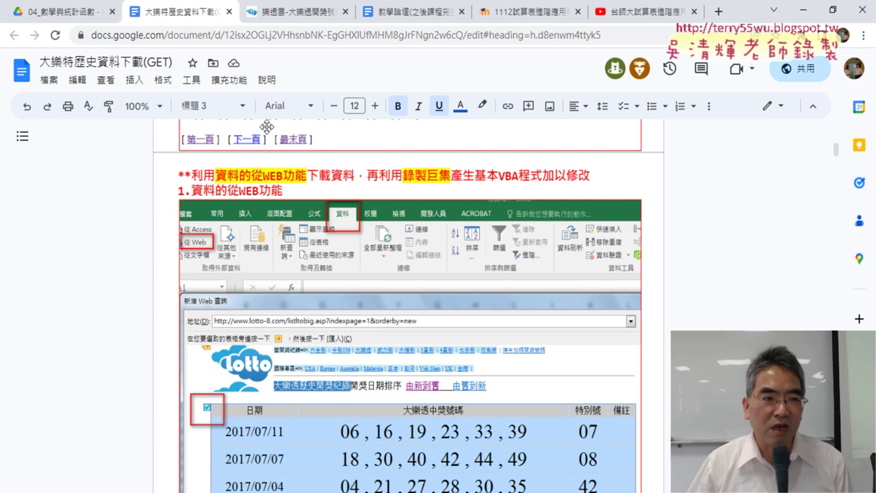
Open 黑名單篩選_.xlsx from the Drive folder in desktop Excel instead of the online preview
click(67, 20)
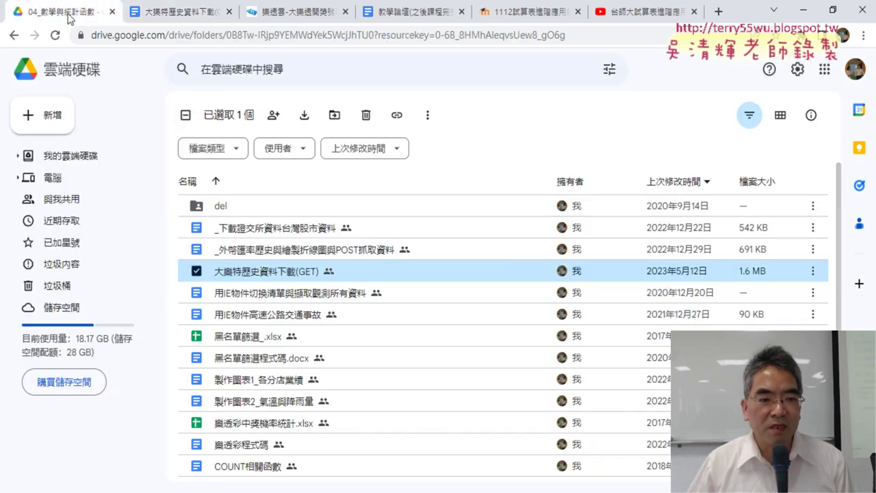
click(308, 336)
double_click(308, 337)
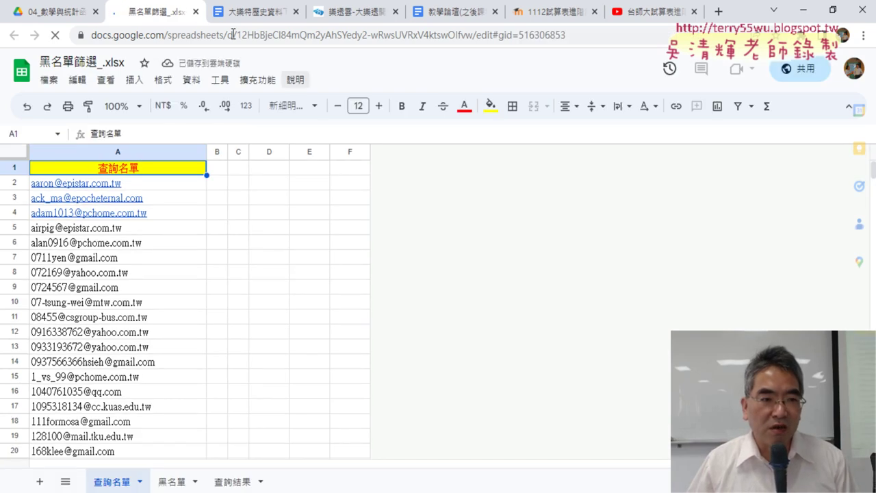
click(195, 11)
double_click(287, 363)
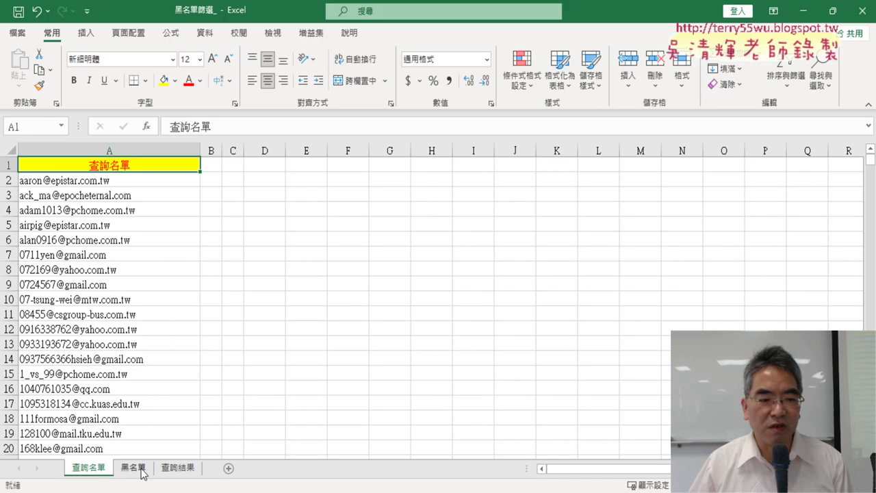
click(137, 468)
click(89, 467)
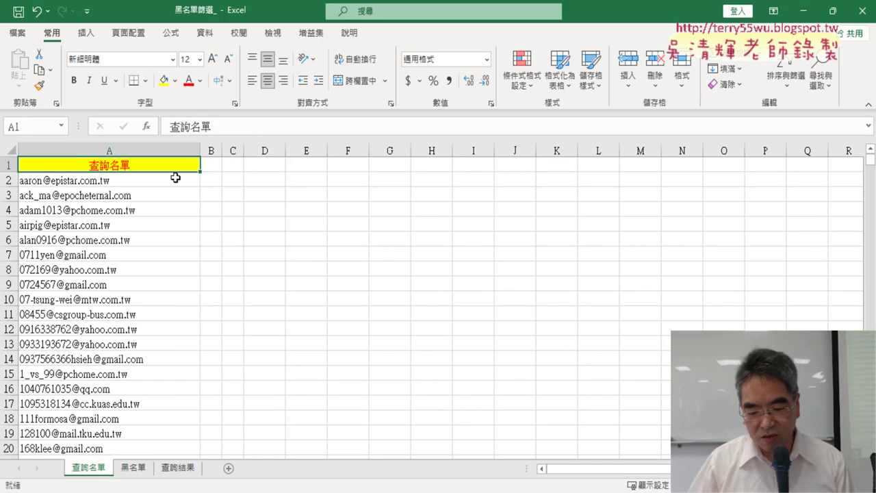
key(ctrl+Down)
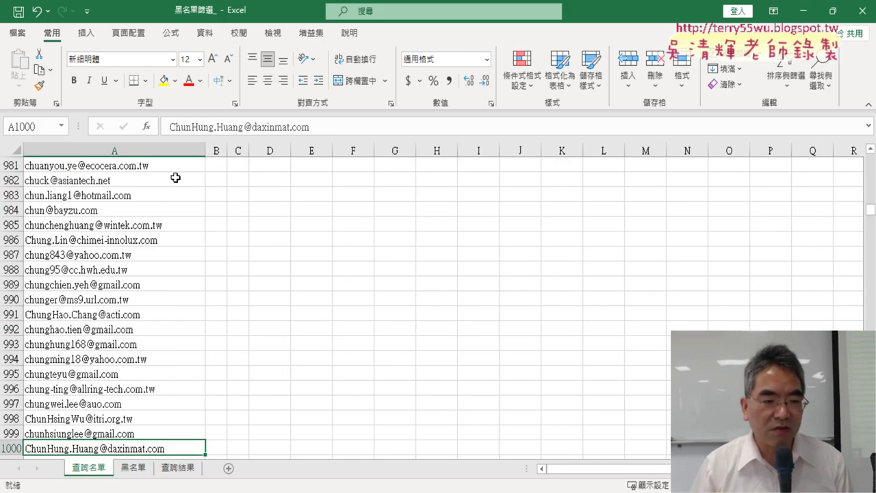
key(ctrl+Up)
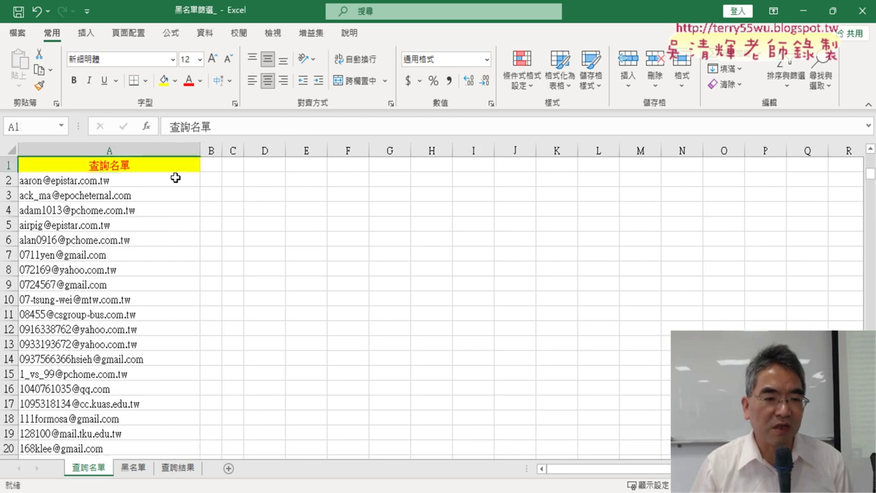
key(Right)
key(Down)
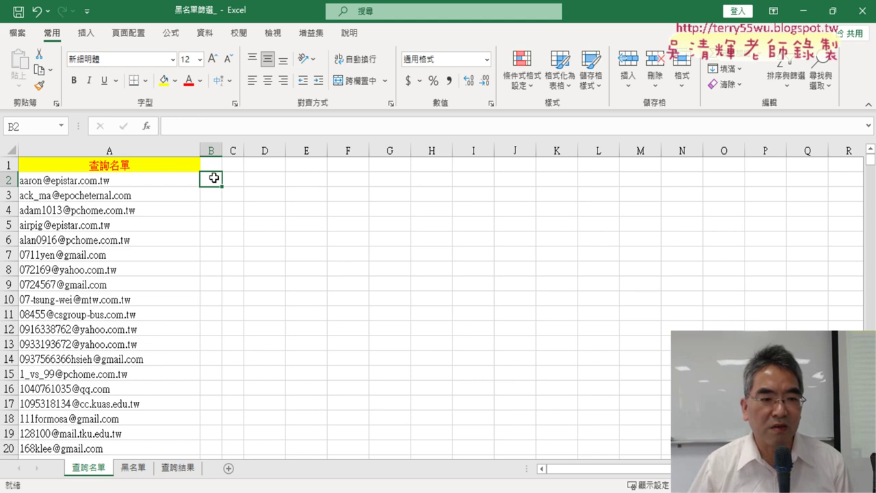
Start inserting a function in B2 and browse the 統計 (statistical) category
click(148, 126)
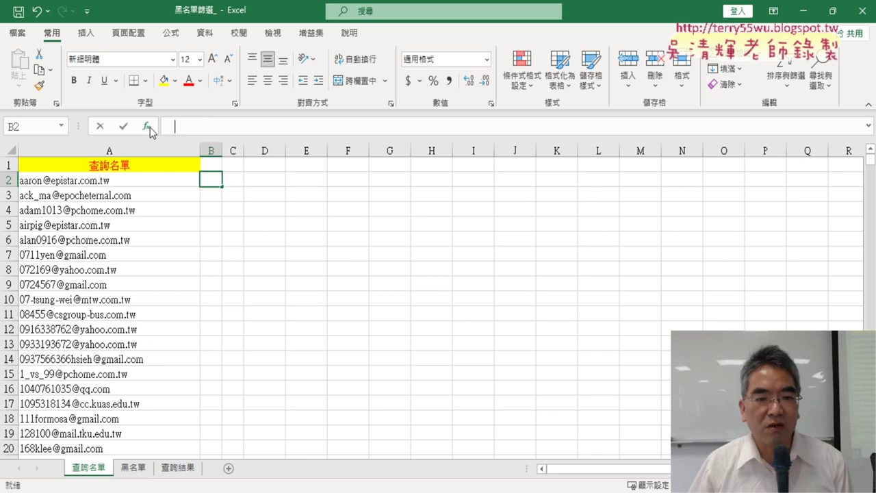
click(426, 173)
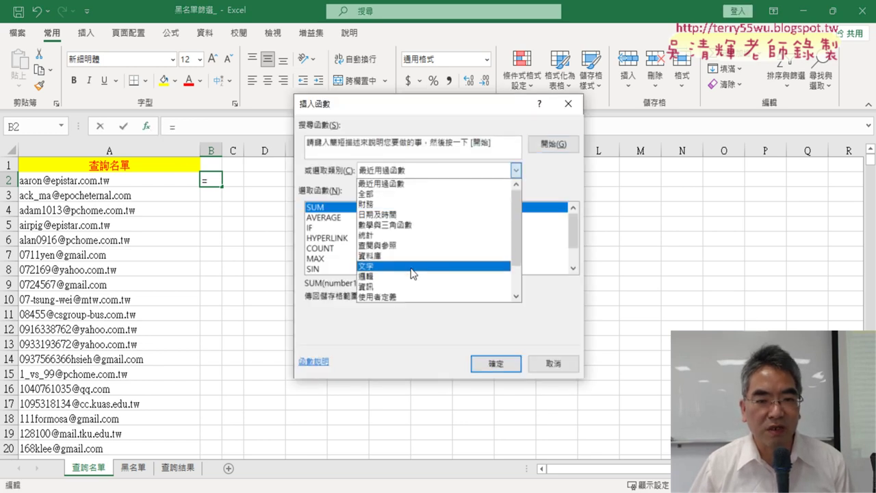
click(414, 235)
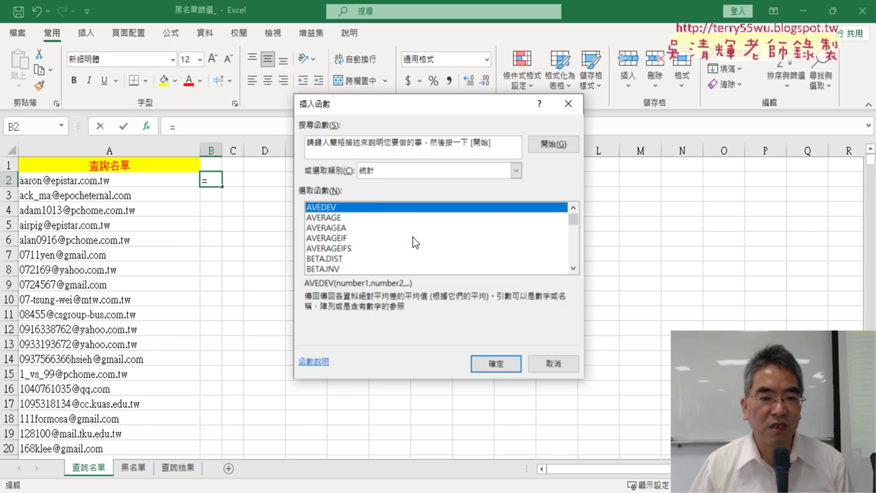
click(574, 269)
click(574, 268)
click(573, 269)
click(573, 268)
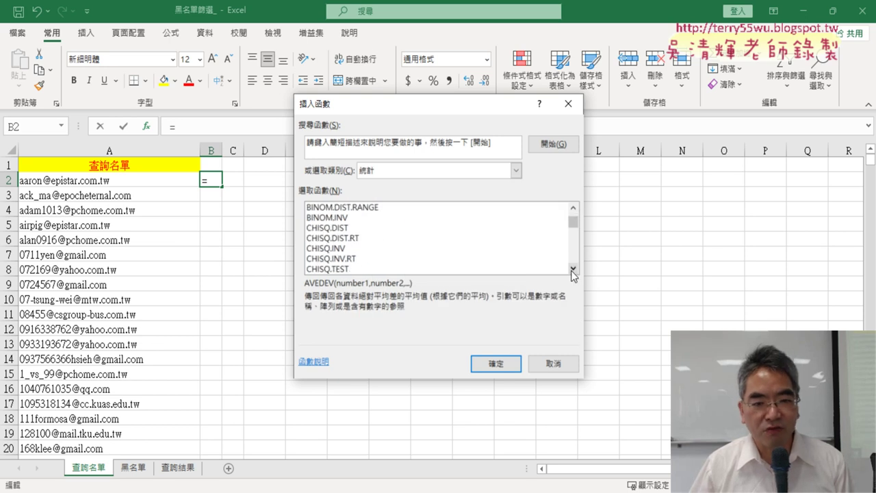
click(574, 268)
click(573, 268)
click(573, 268)
click(574, 268)
click(574, 269)
click(573, 268)
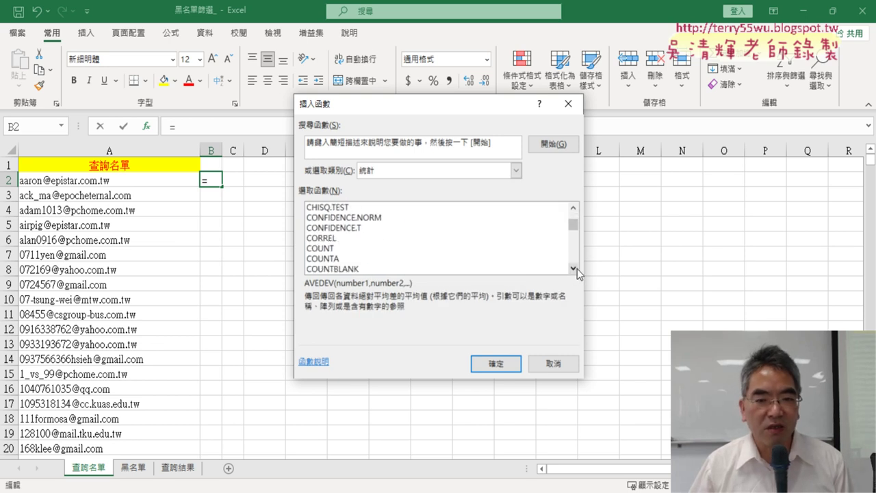
click(574, 269)
click(573, 268)
click(574, 269)
click(574, 269)
Choose COUNTIF with Range 黑名單!A2:A22223 and Criteria A2
click(480, 237)
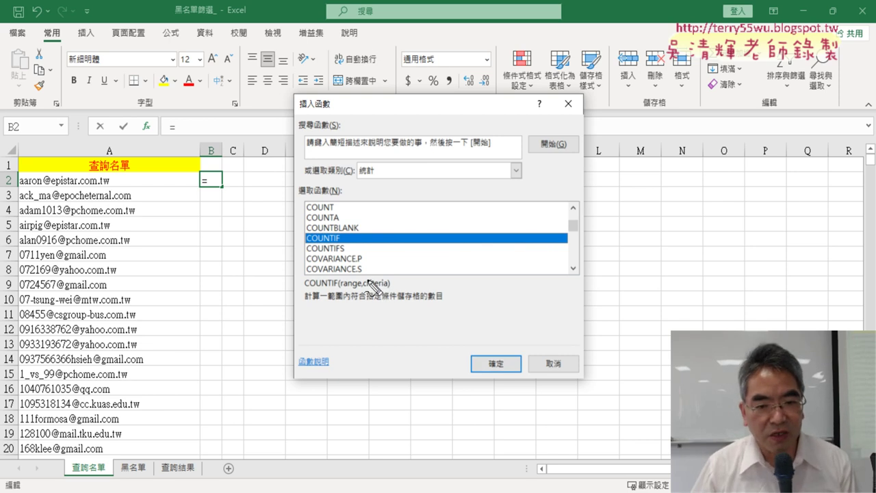
drag(350, 288, 387, 288)
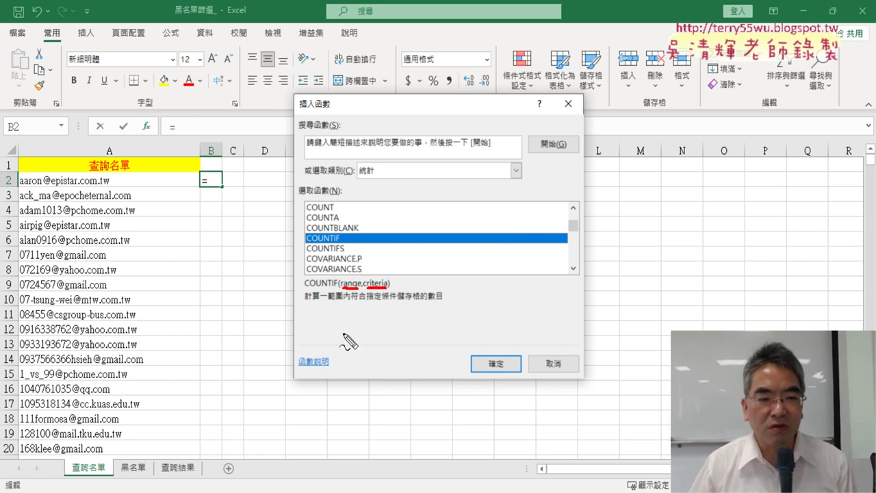
mouse_move(352, 291)
mouse_down()
mouse_move(322, 346)
mouse_move(143, 464)
mouse_move(157, 466)
mouse_up()
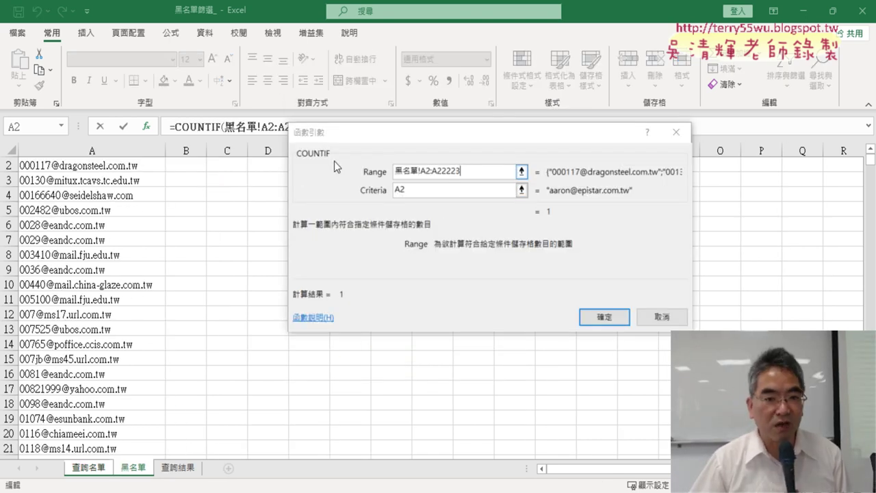
Clear the COUNTIF criteria and re-enter it as a reference to A2
click(415, 192)
text(+)
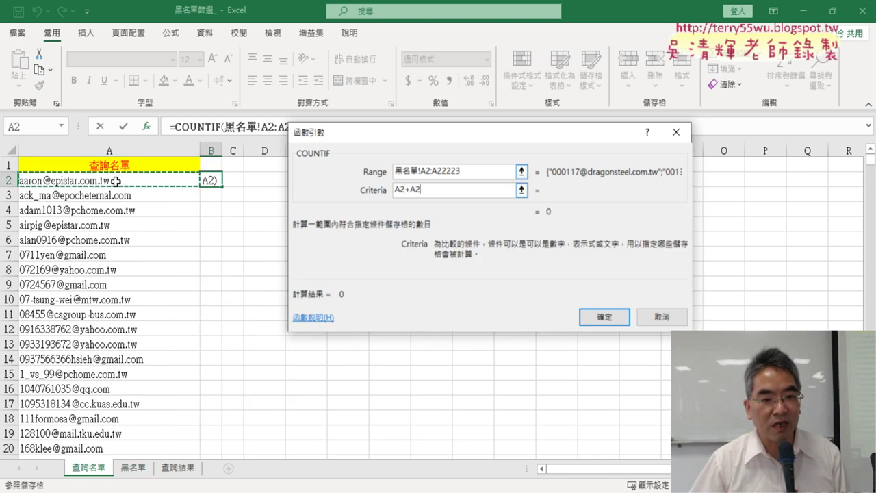
drag(438, 191, 364, 193)
key(BackSpace)
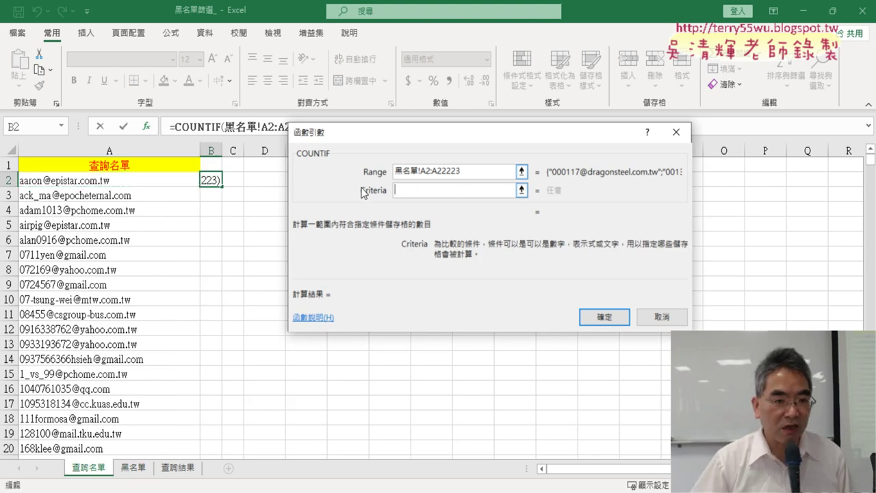
click(142, 180)
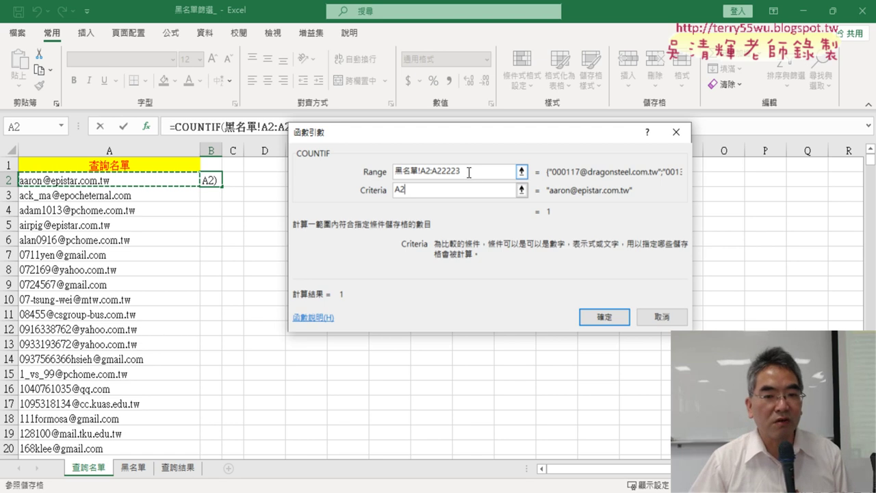
Select the 黑名單!A2:A22223 range text, then cancel the dialog with Esc
click(469, 173)
drag(478, 172, 383, 168)
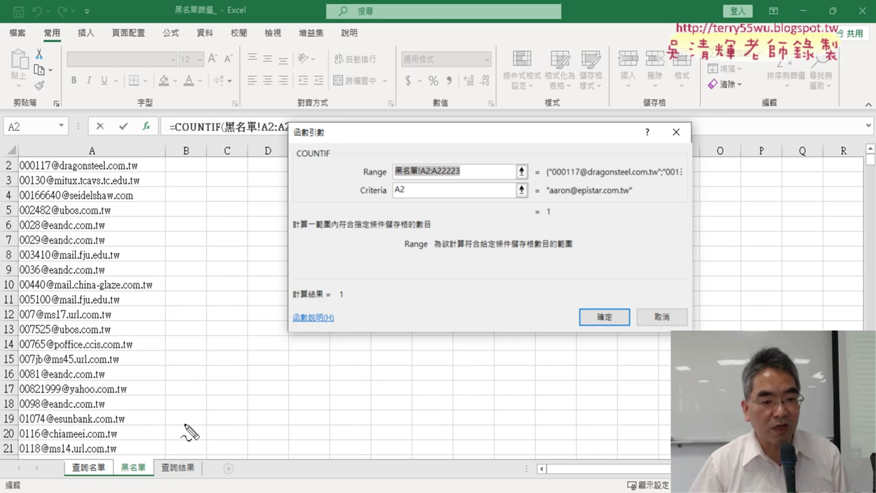
drag(122, 449, 118, 451)
mouse_move(106, 377)
mouse_down()
mouse_move(124, 425)
mouse_move(144, 412)
mouse_up()
mouse_move(471, 183)
mouse_down()
mouse_move(404, 156)
mouse_move(453, 186)
mouse_up()
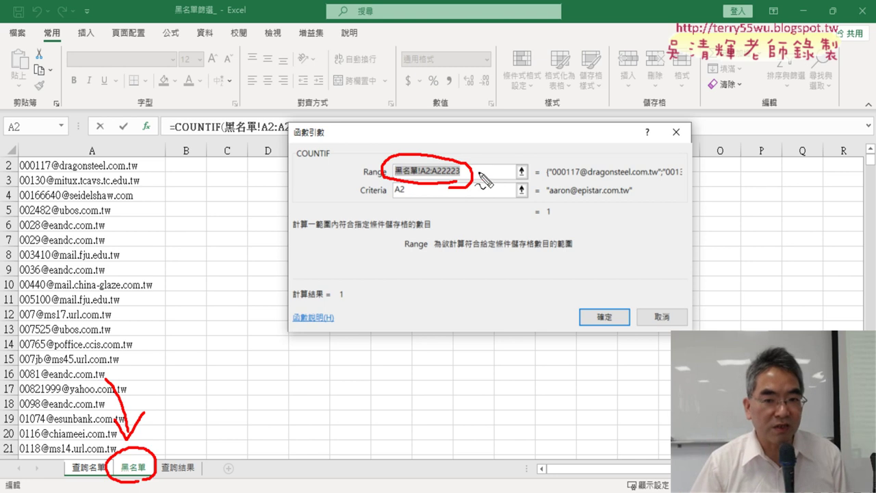
mouse_move(446, 152)
mouse_down()
mouse_move(413, 196)
mouse_move(432, 198)
mouse_up()
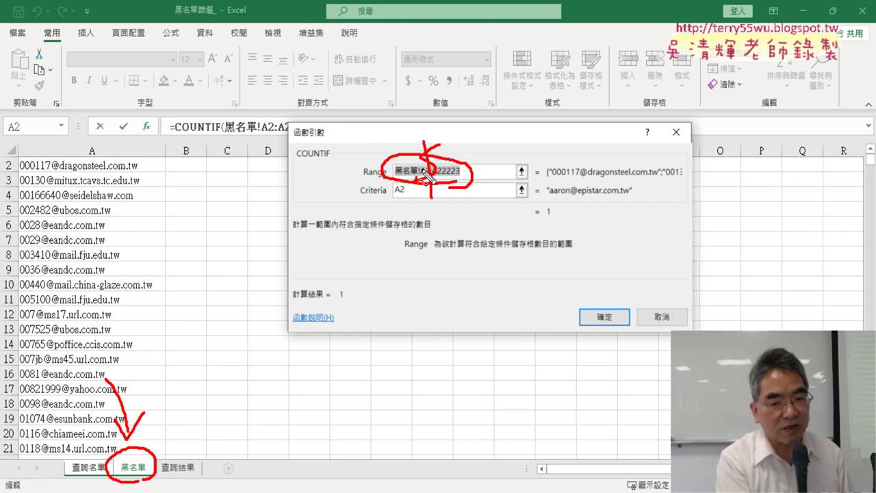
key(Escape)
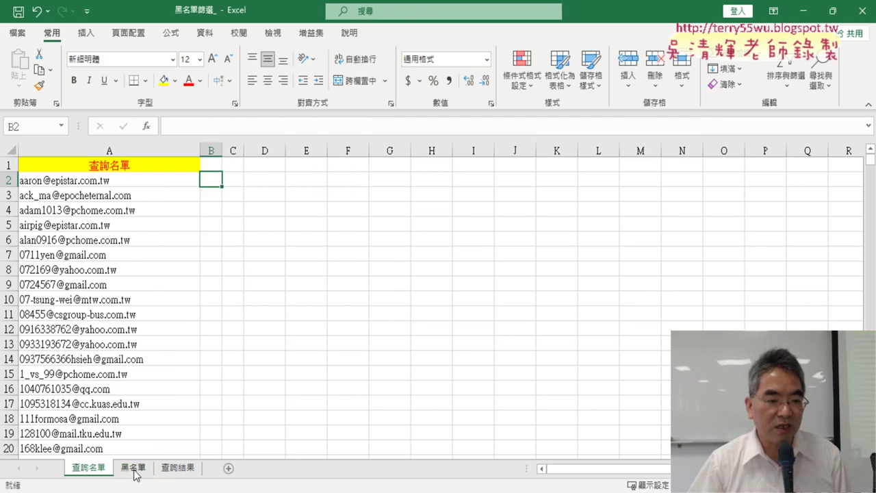
On the 黑名單 sheet, copy the header text 黑名單 from A1
click(133, 467)
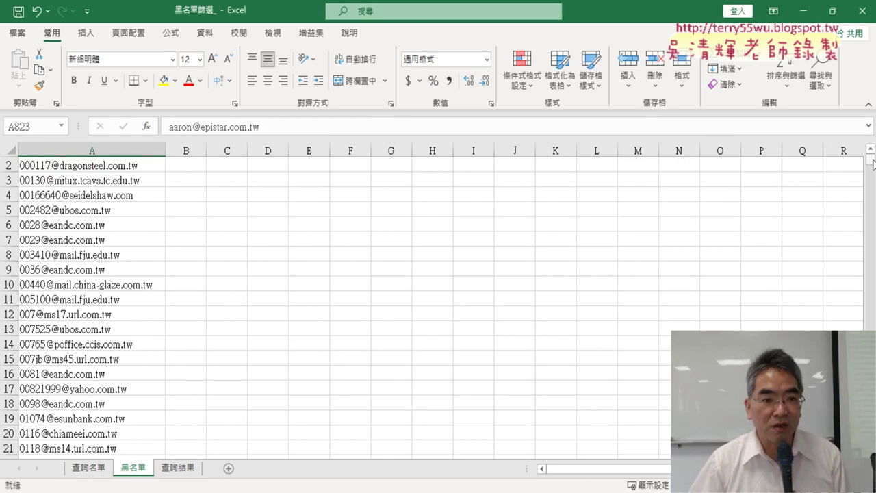
scroll(874, 164, up, 1)
click(119, 169)
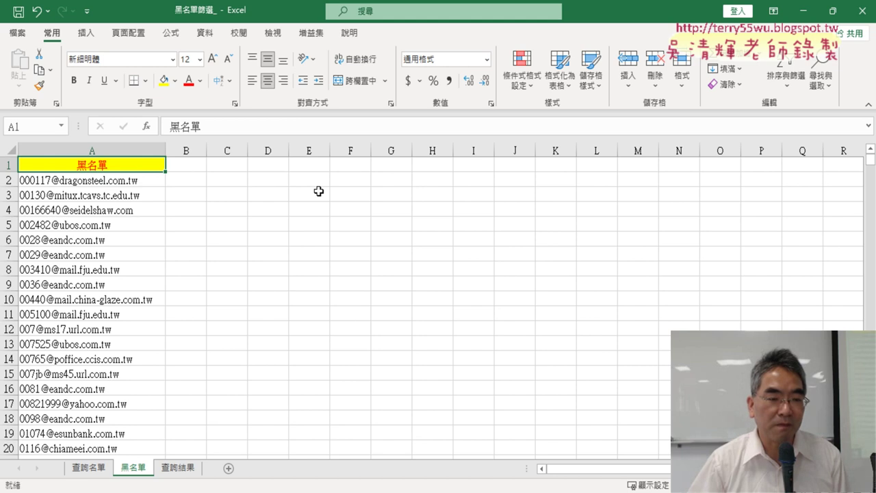
drag(202, 126, 170, 126)
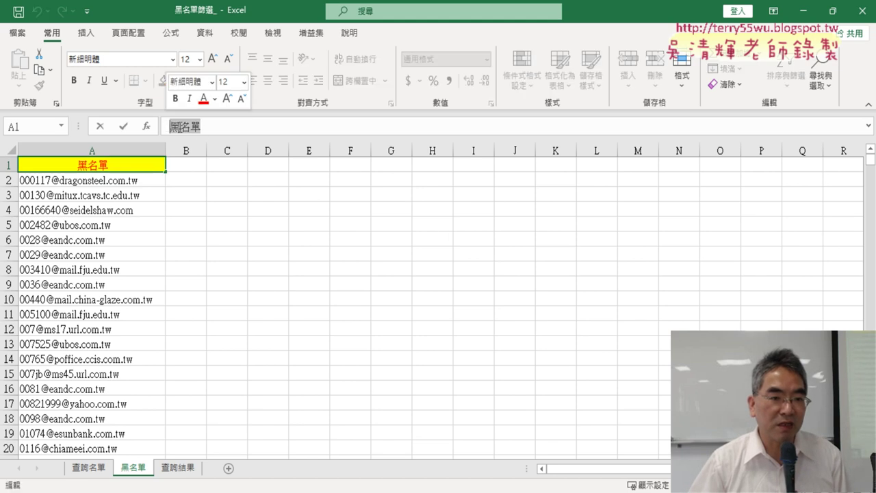
right_click(181, 127)
click(219, 157)
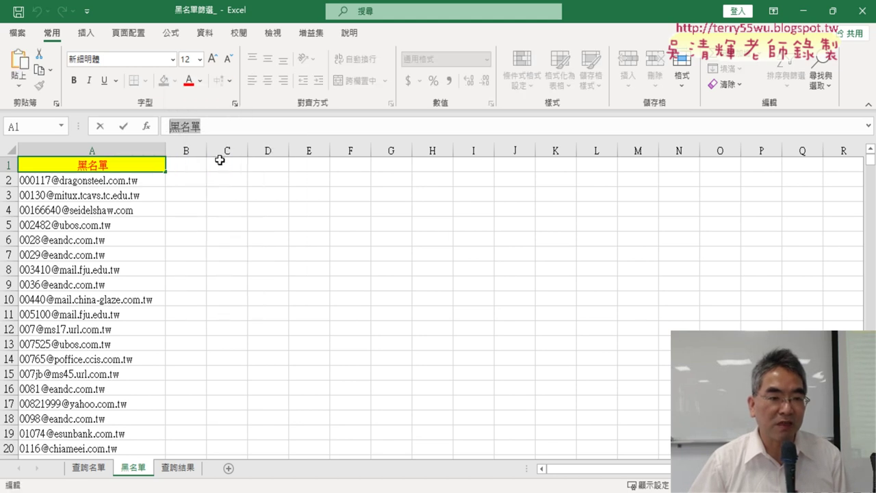
Select A2 down to A22223 and name the range 黑名單 in the Name Box
click(153, 182)
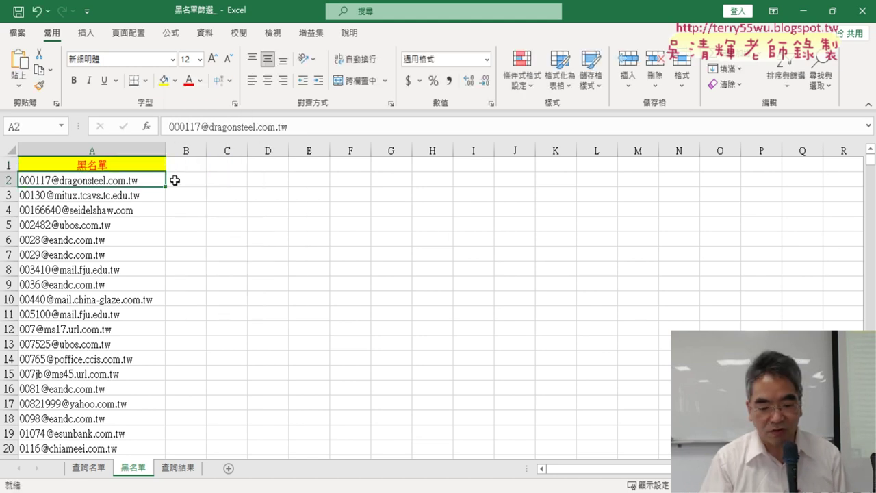
key(ctrl+shift+Down)
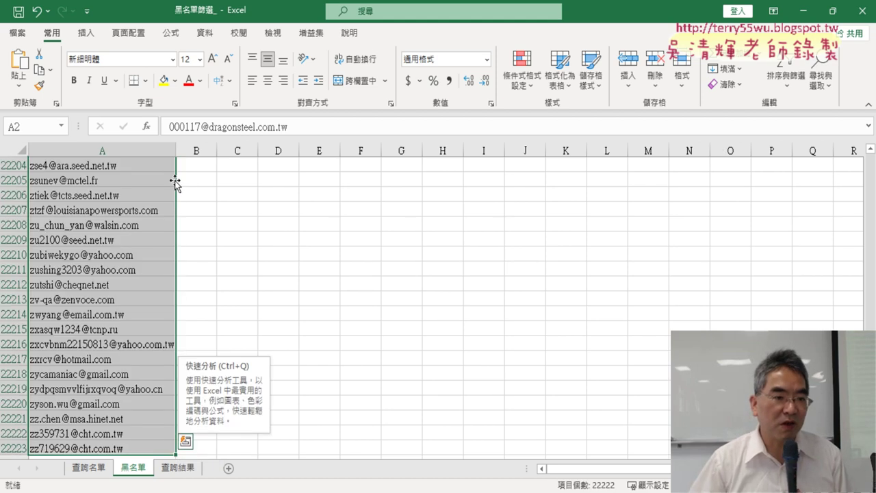
click(43, 130)
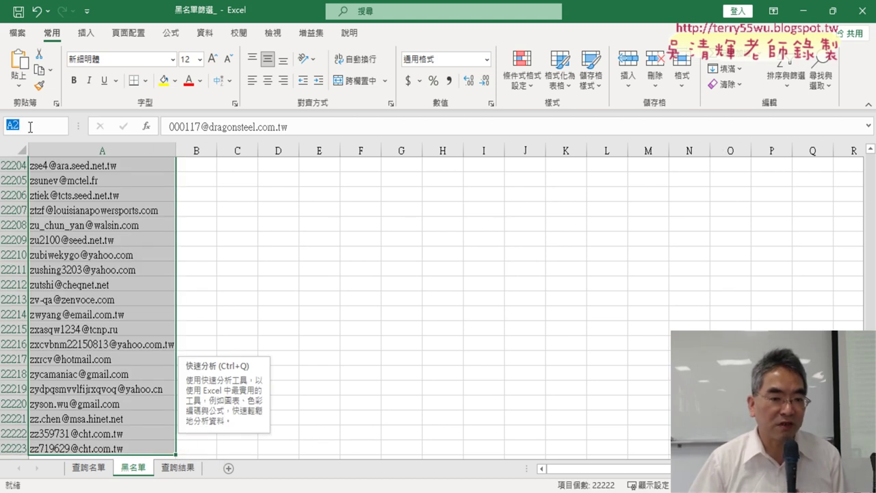
text(黑名單)
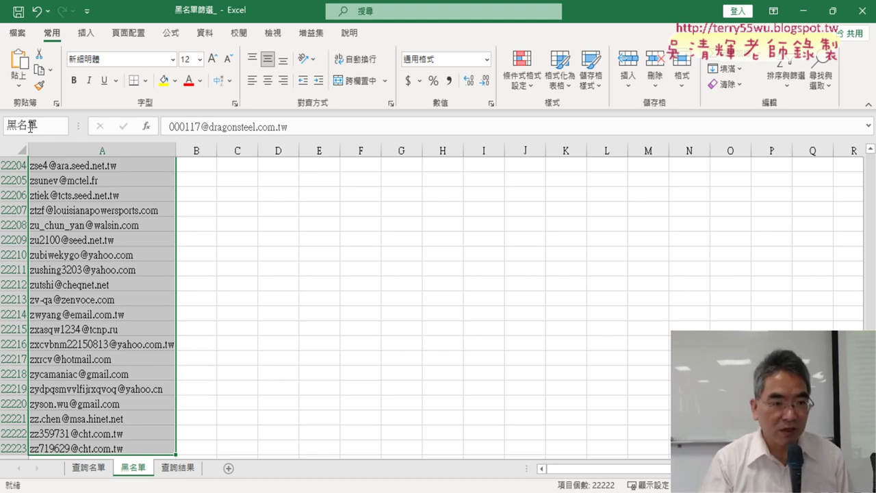
key(Return)
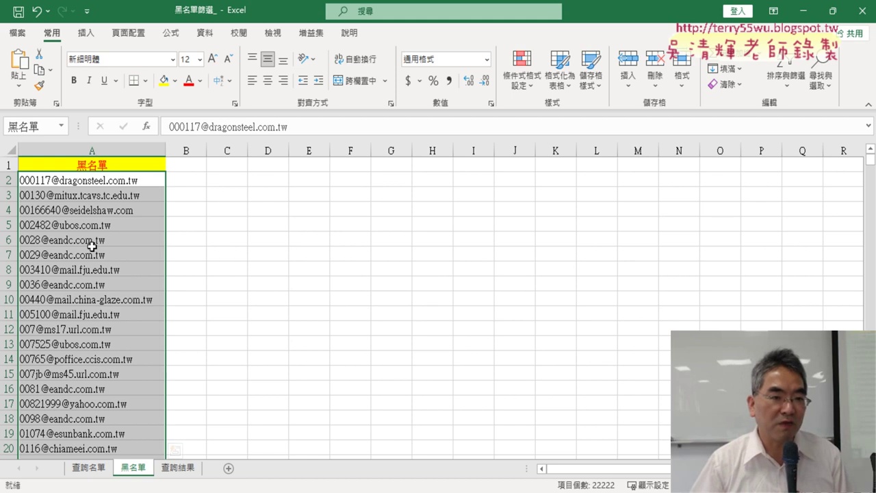
Confirm in Name Manager that 黑名單 refers to 黑名單!$A$2:$A$22223, then return to 查詢名單
click(173, 32)
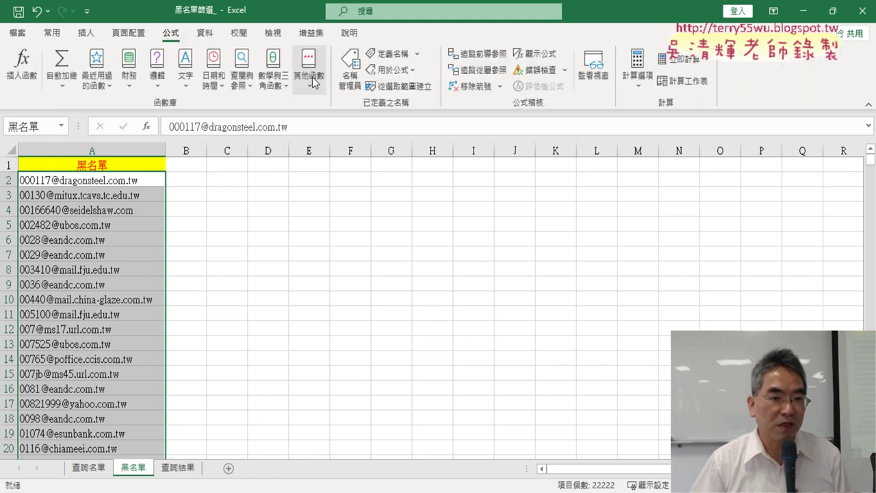
click(349, 69)
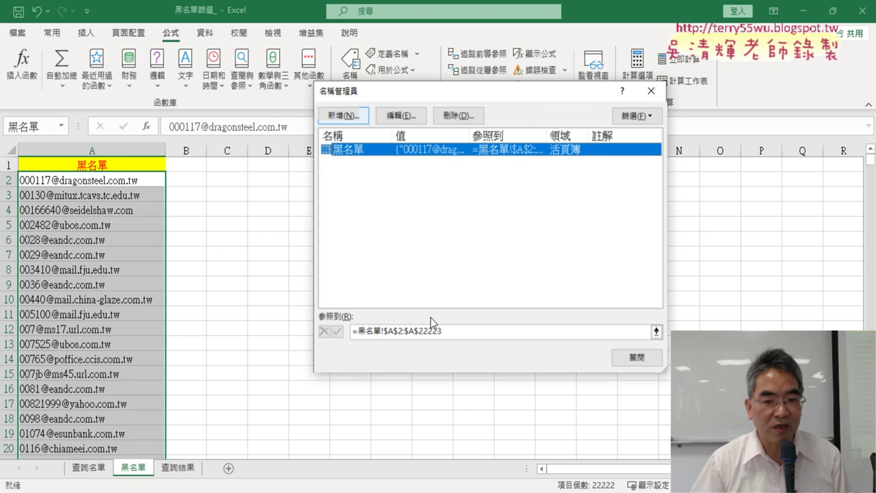
click(452, 331)
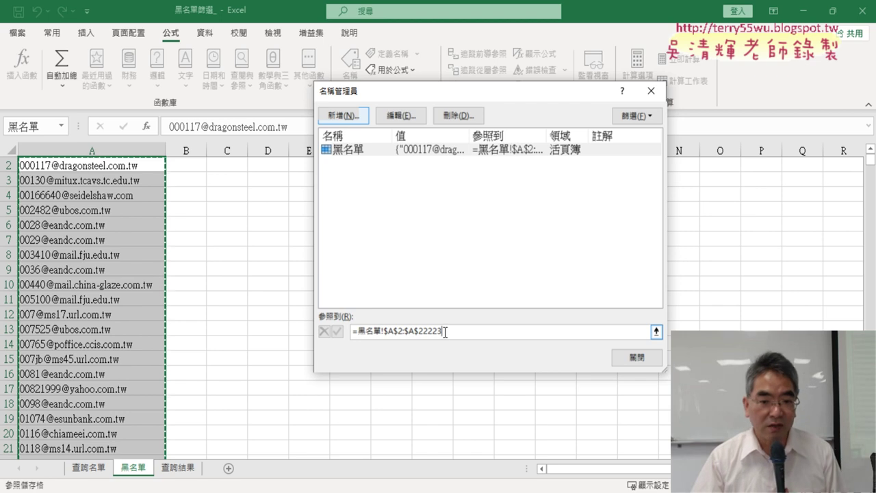
drag(449, 335, 360, 335)
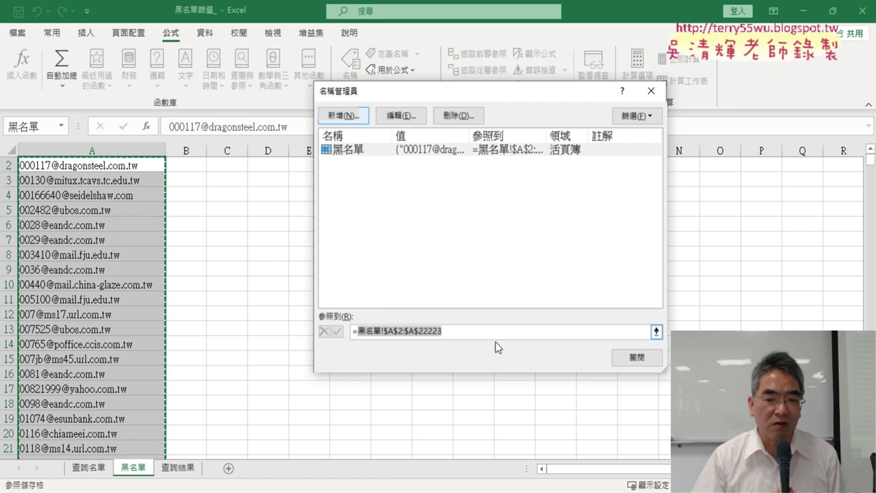
click(636, 357)
click(89, 467)
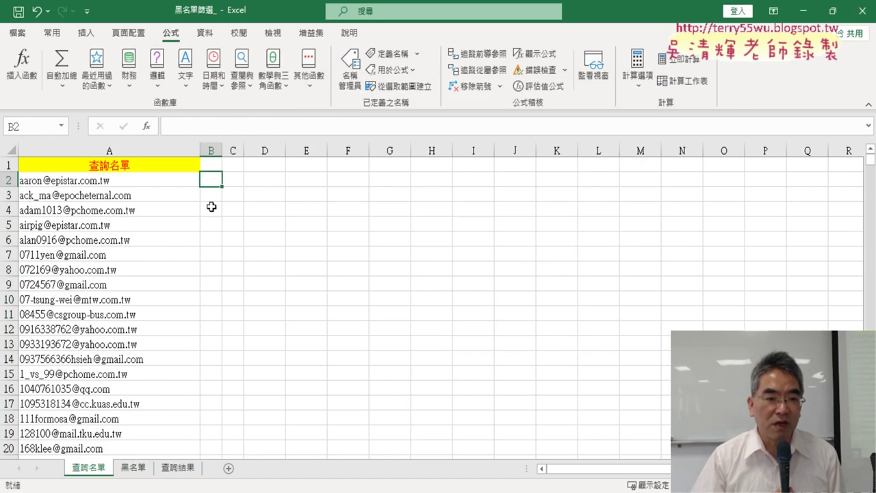
Start a function in B2 and set the function category to 統計 (Statistical)
click(146, 127)
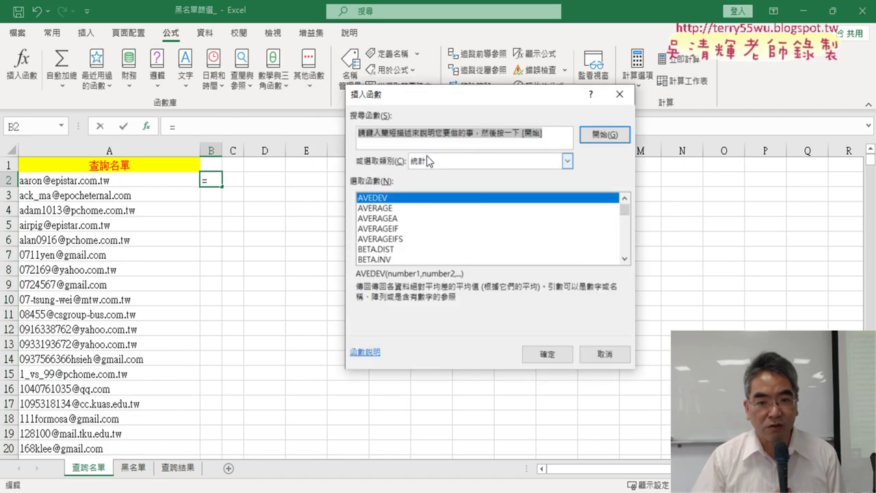
click(428, 158)
click(531, 194)
Scroll the statistical function list and select COUNTIF
drag(624, 209, 625, 224)
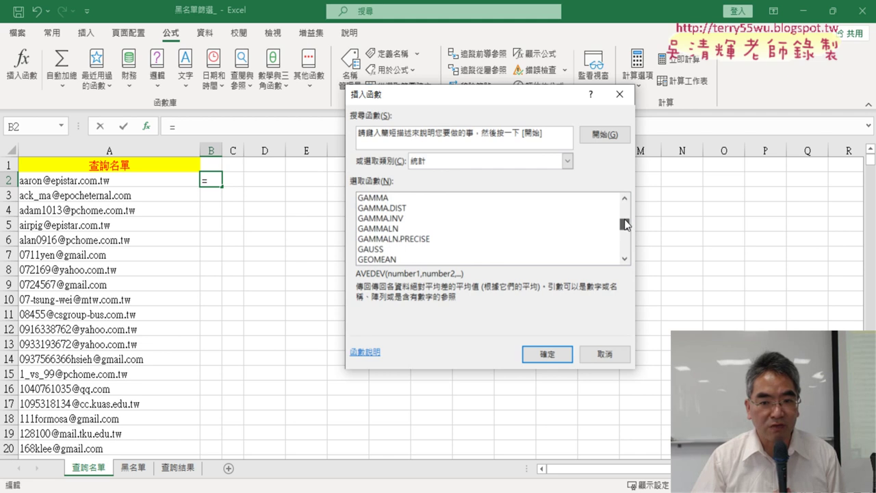
click(623, 198)
double_click(624, 198)
double_click(624, 199)
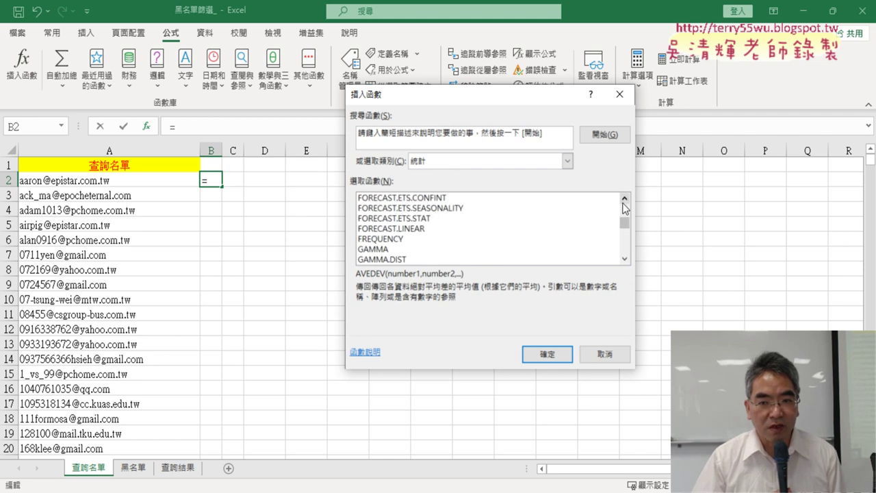
double_click(623, 198)
click(624, 199)
click(623, 199)
click(623, 199)
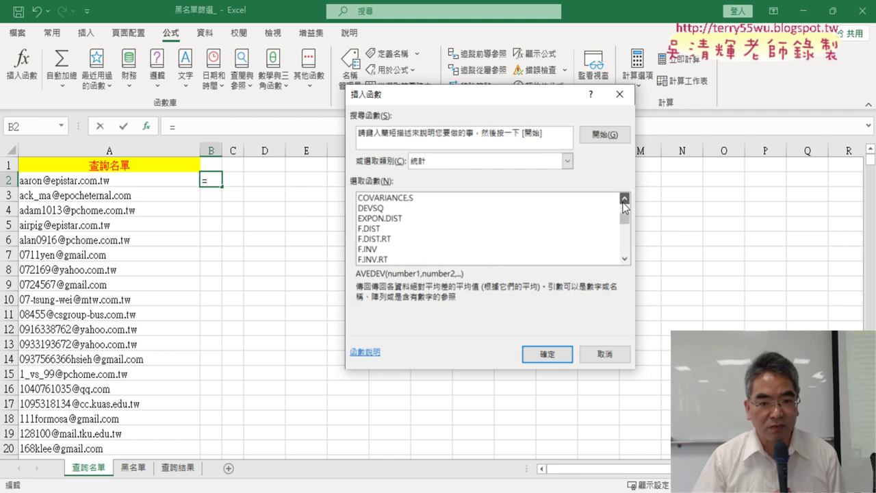
click(623, 198)
click(388, 229)
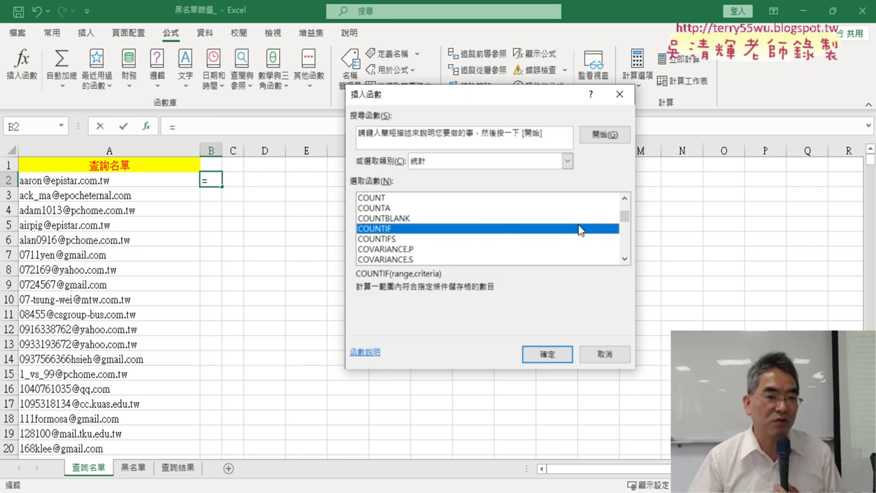
Enter =COUNTIF(黑名單,A2) in B2, with range 黑名單 and criterion A2
click(551, 353)
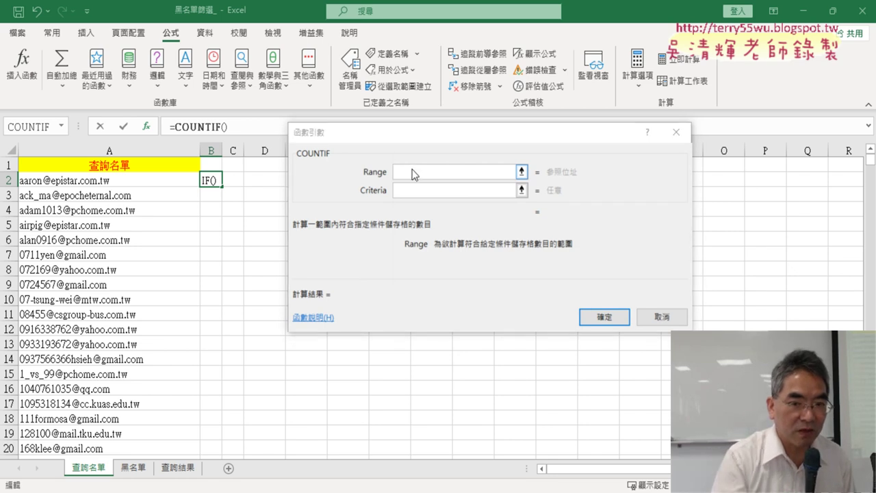
key(Return)
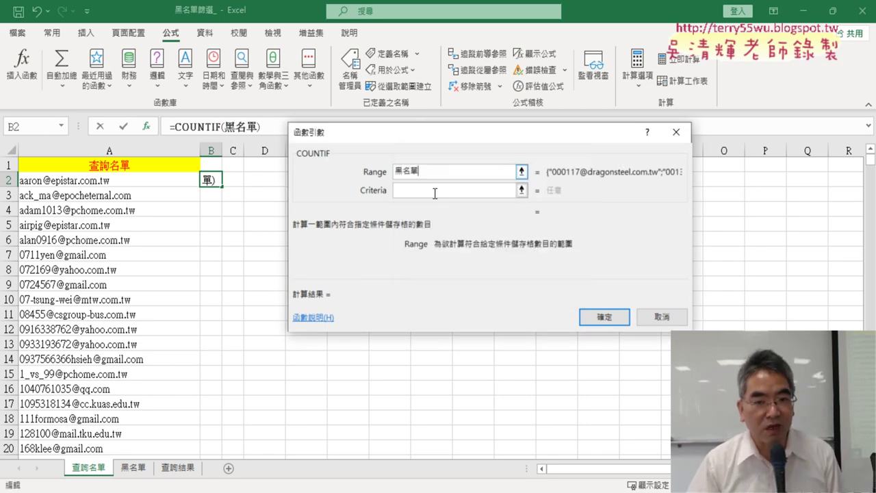
click(429, 190)
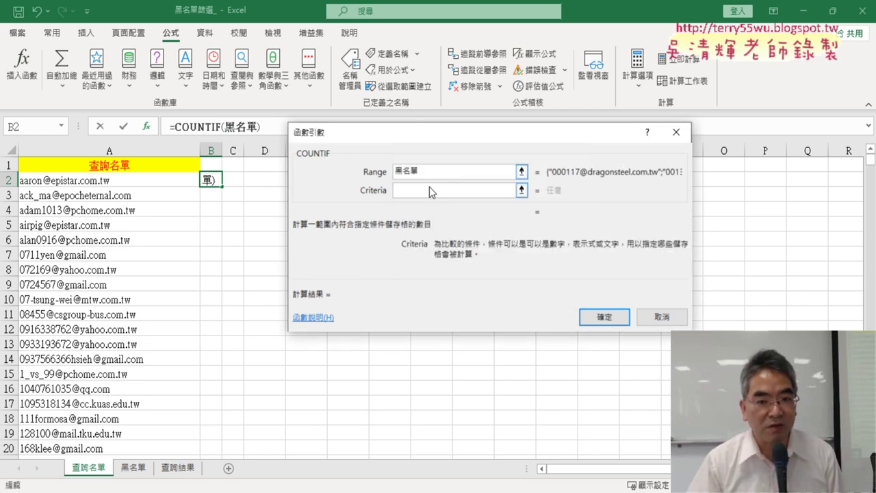
click(109, 182)
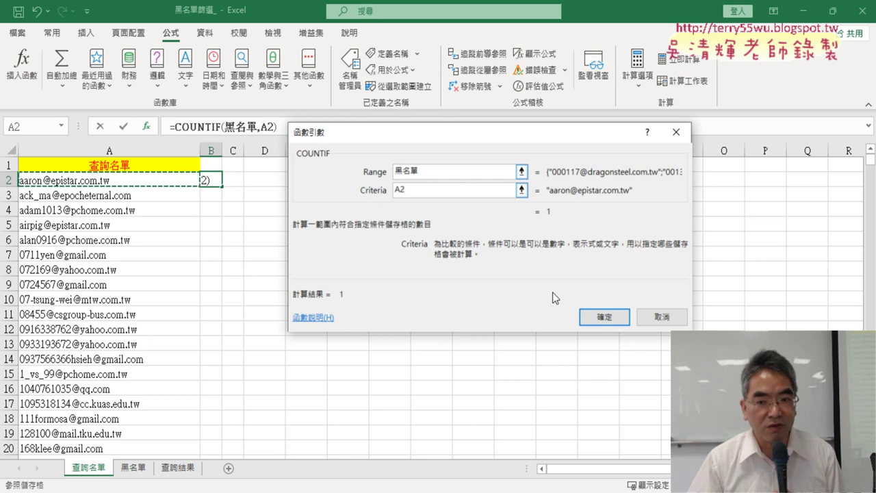
click(608, 319)
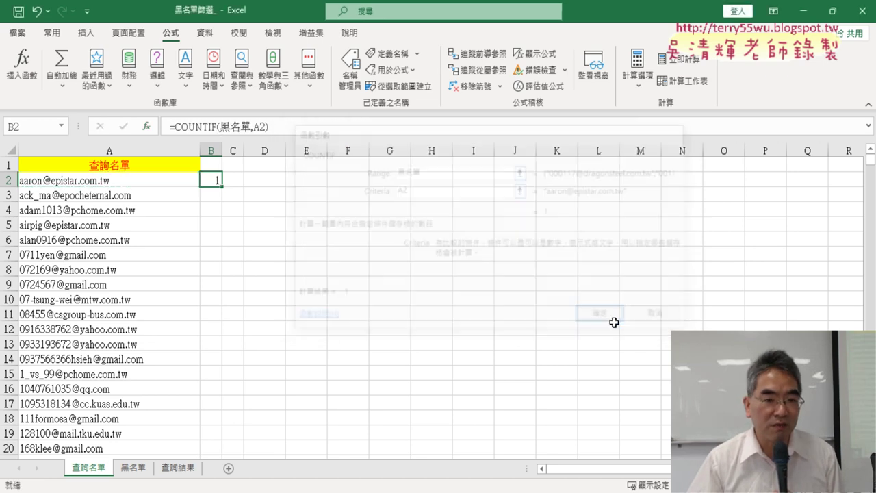
Fill the B2 COUNTIF formula down the whole query list in column B
double_click(224, 186)
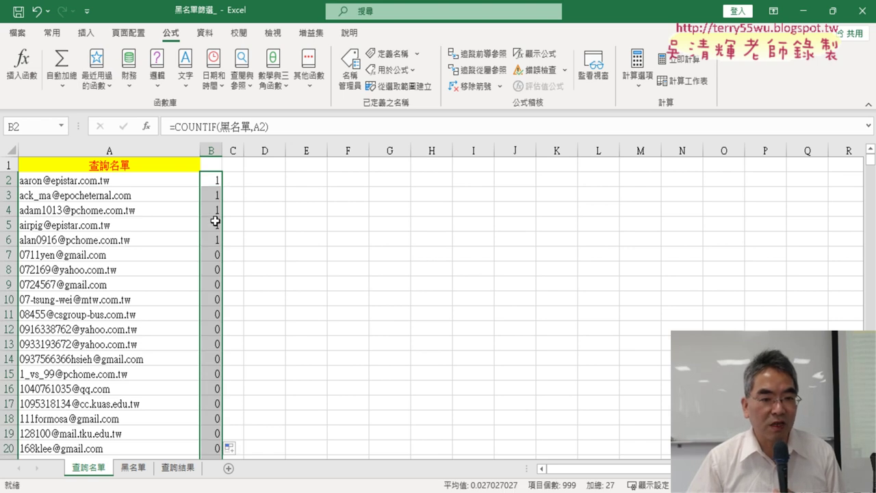
click(217, 181)
scroll(274, 178, down, 2)
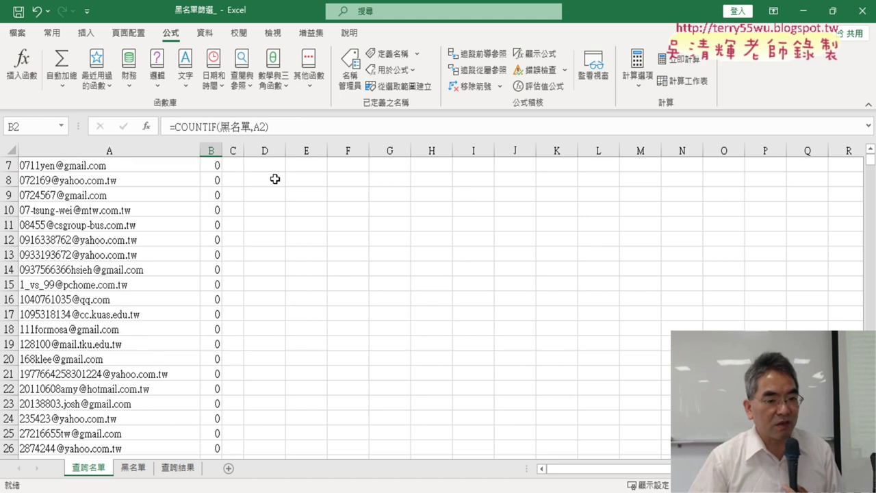
scroll(275, 178, down, 5)
scroll(274, 179, down, 4)
scroll(275, 179, up, 1)
scroll(278, 177, up, 10)
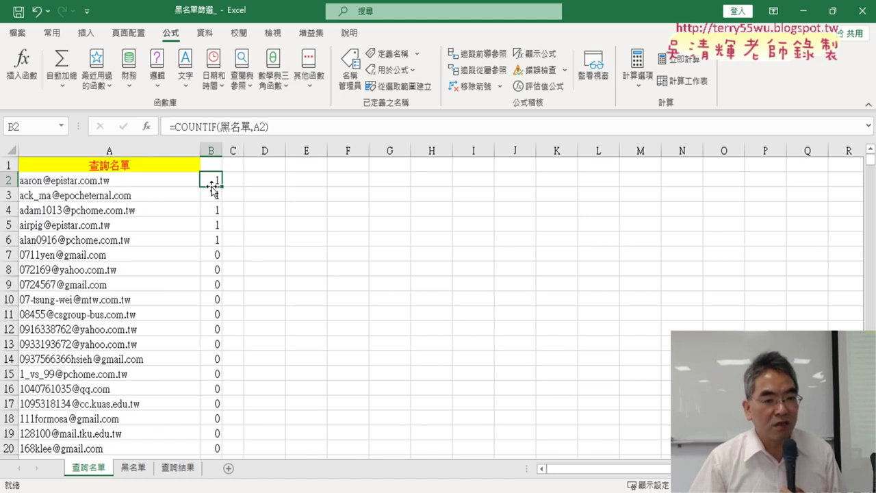
Check the blacklist count in B124, which returns 1
scroll(209, 251, down, 3)
scroll(210, 250, down, 6)
scroll(210, 252, down, 8)
scroll(210, 252, down, 10)
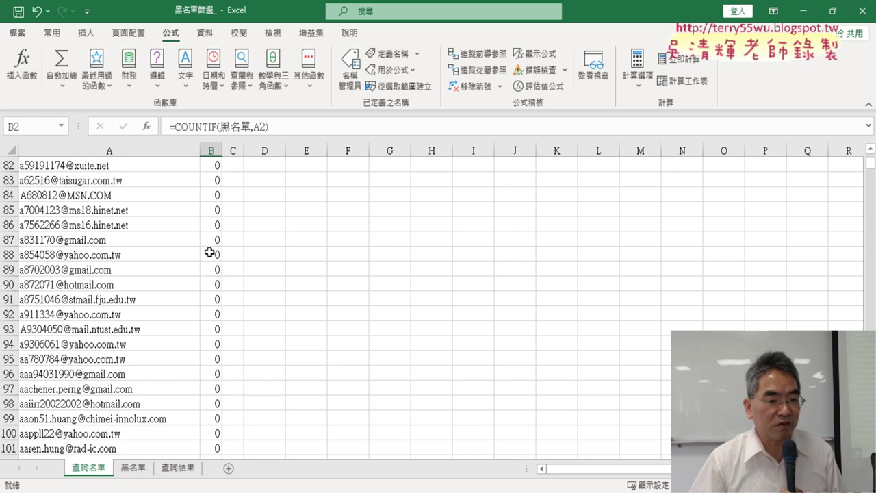
scroll(209, 252, down, 5)
scroll(210, 252, down, 5)
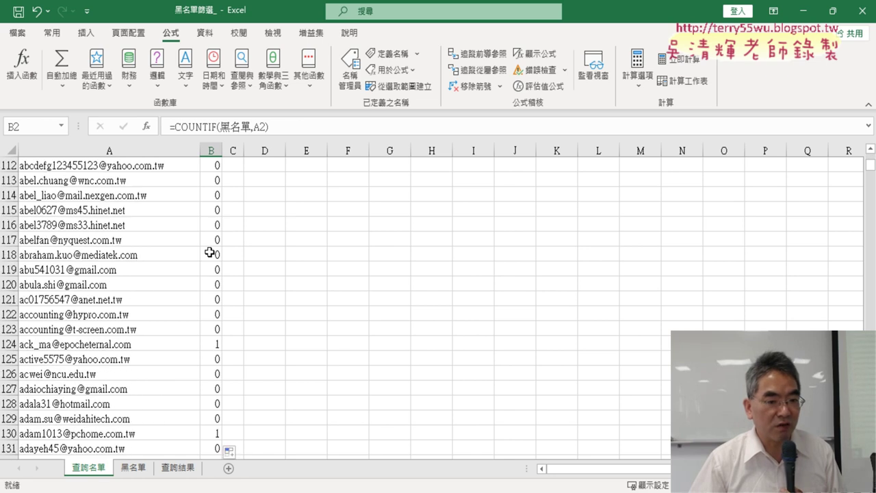
click(215, 346)
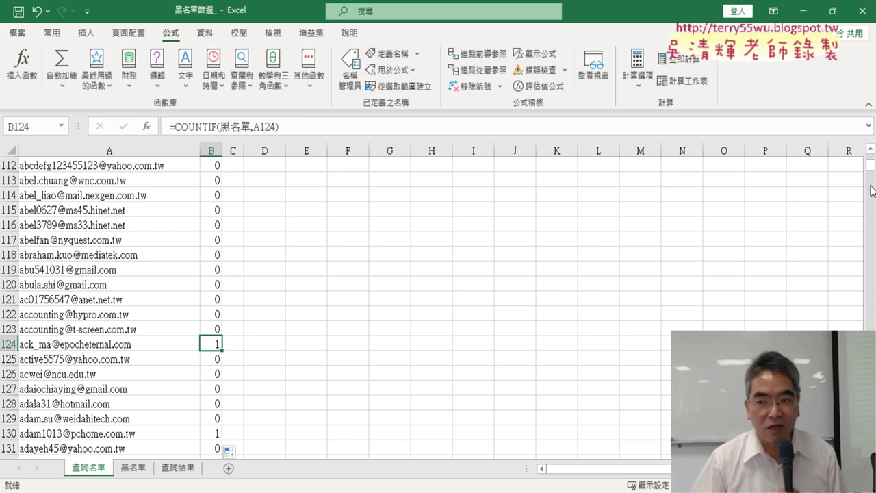
Review the five blacklisted results in B2:B6, then switch to the 查詢結果 sheet
drag(872, 175, 871, 161)
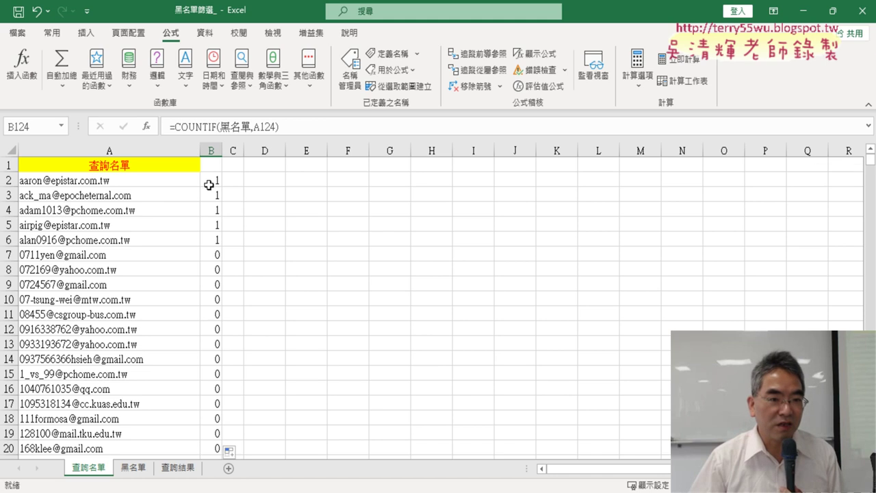
drag(215, 178, 215, 239)
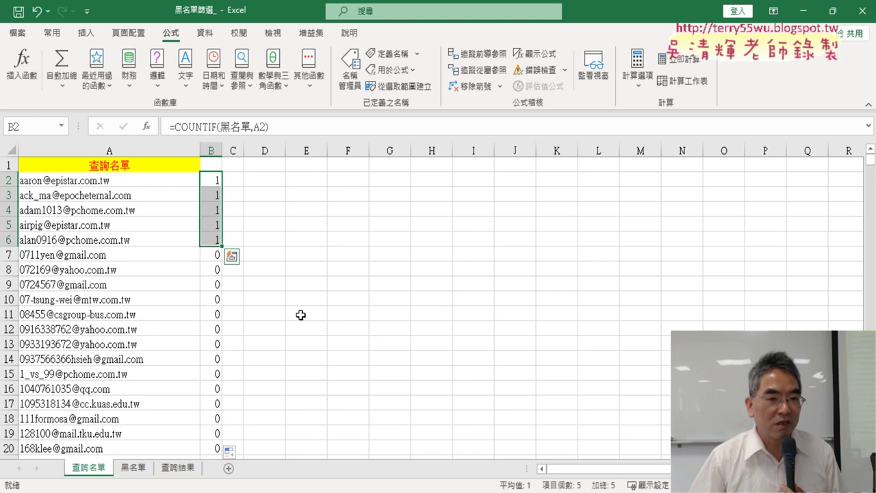
click(213, 166)
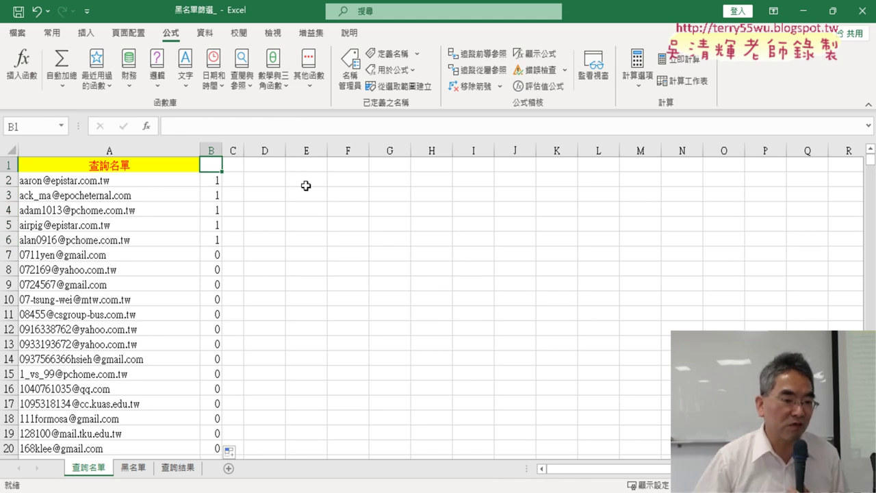
click(180, 469)
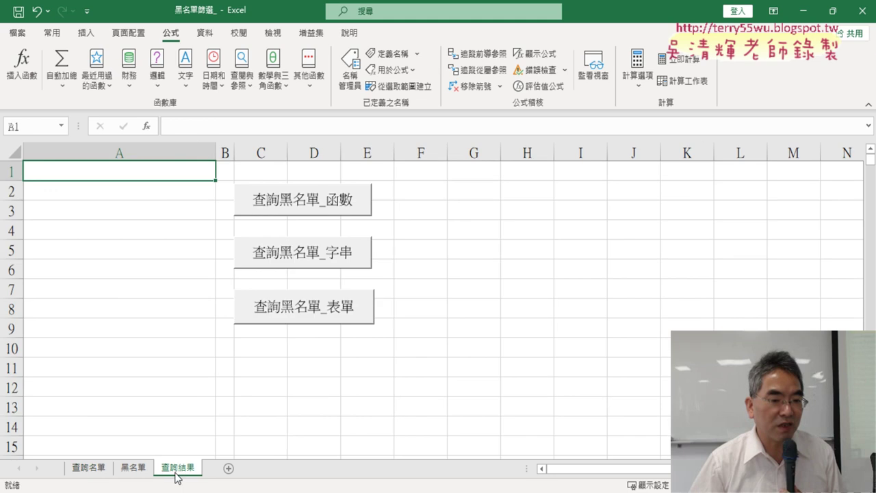